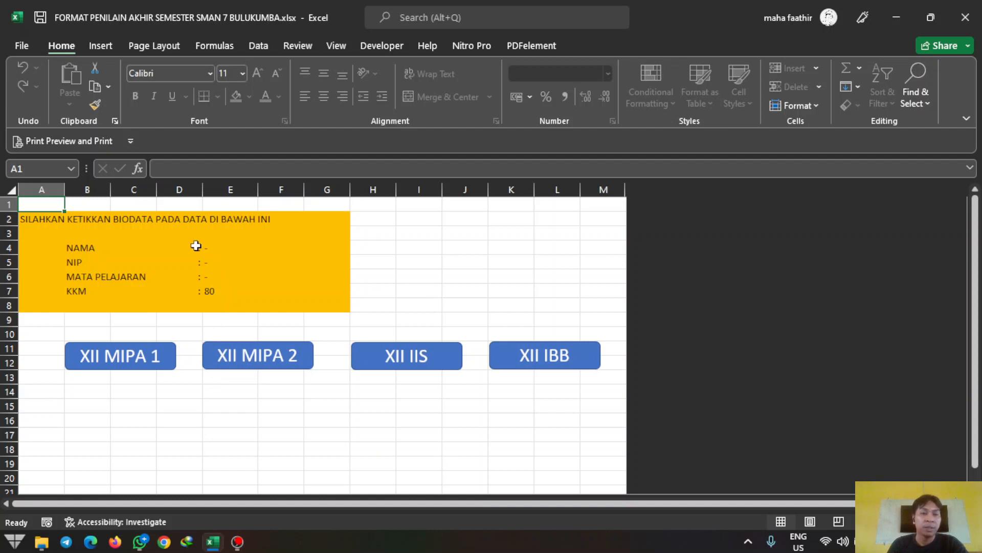
# Step: Fill E4–E7 with the teacher's name in capitals, their NIP, subject PPKn and KKM 80
pyautogui.click(150, 244)
pyautogui.press('Right')
pyautogui.press('Right')
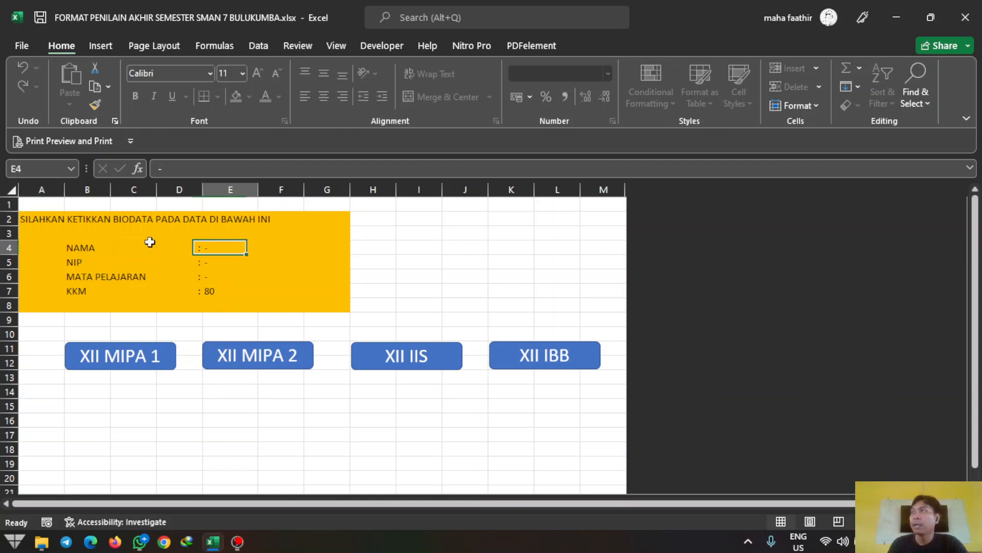
pyautogui.press('Left')
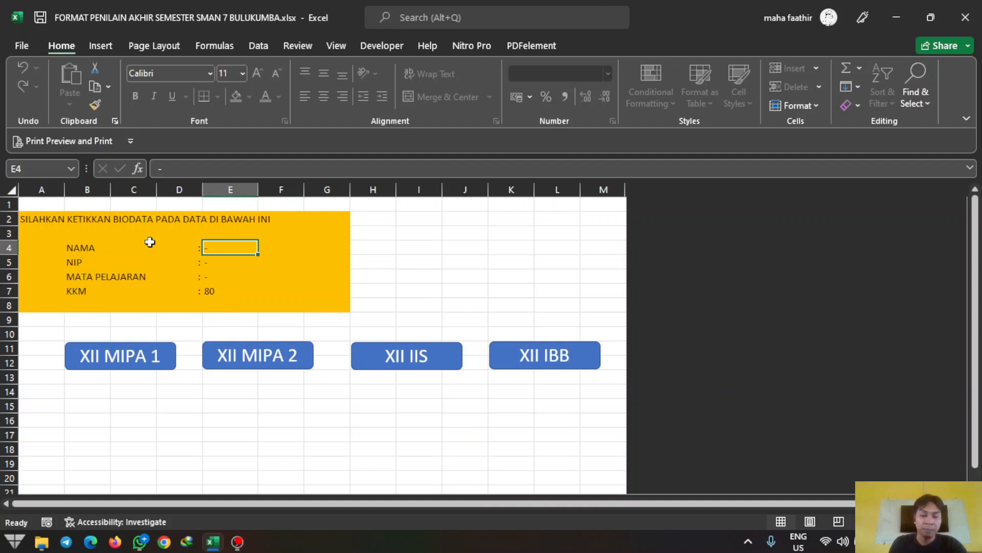
pyautogui.press('capslock')
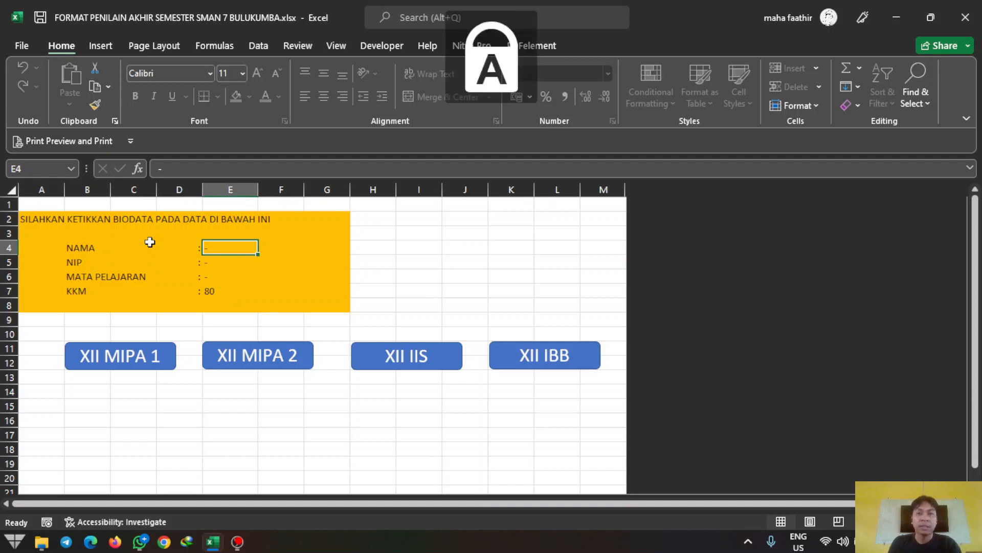
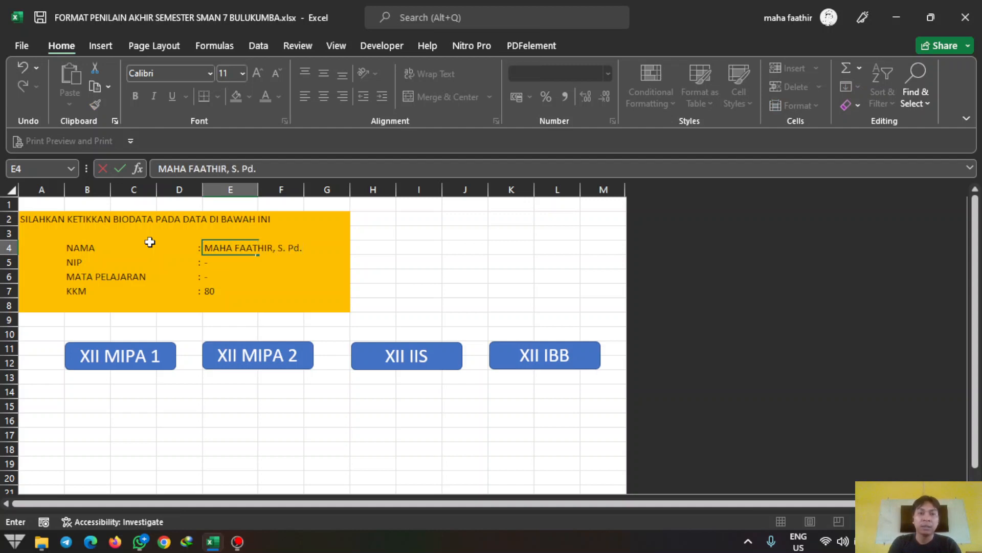
pyautogui.press('Return')
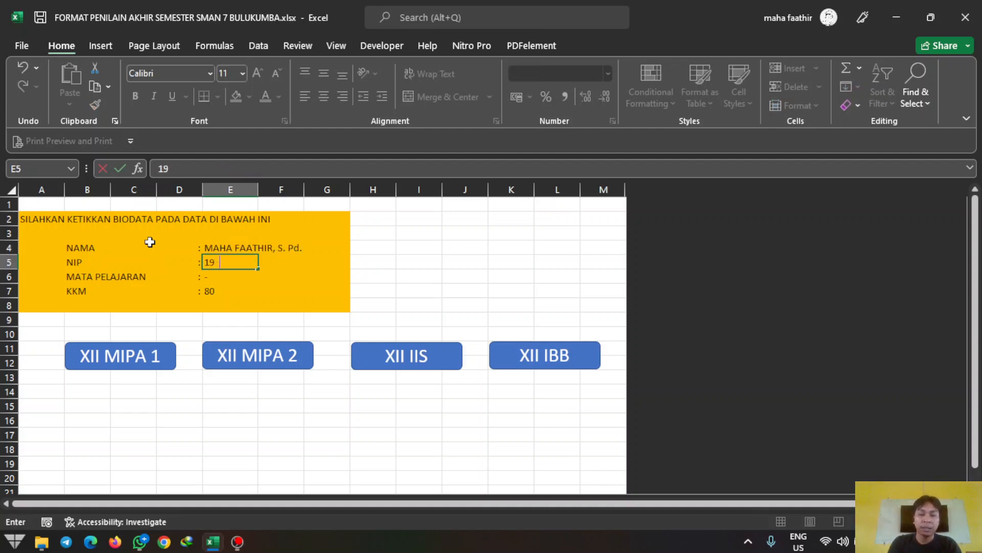
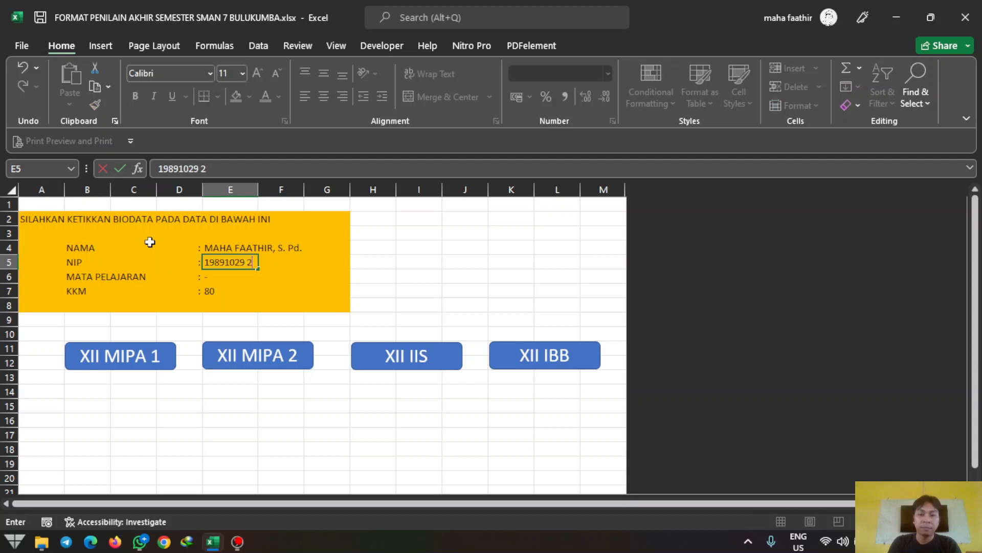
pyautogui.press('Return')
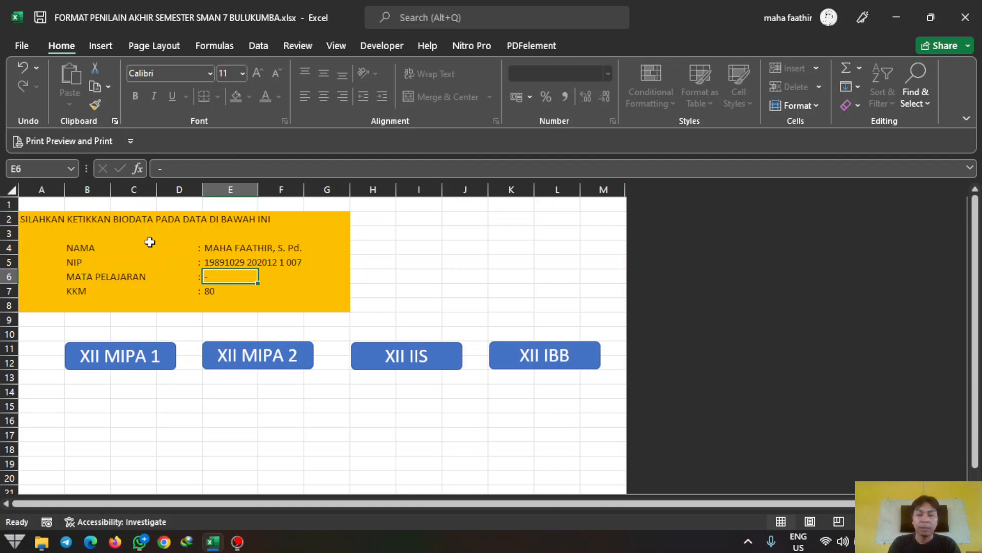
pyautogui.write('PPKn')
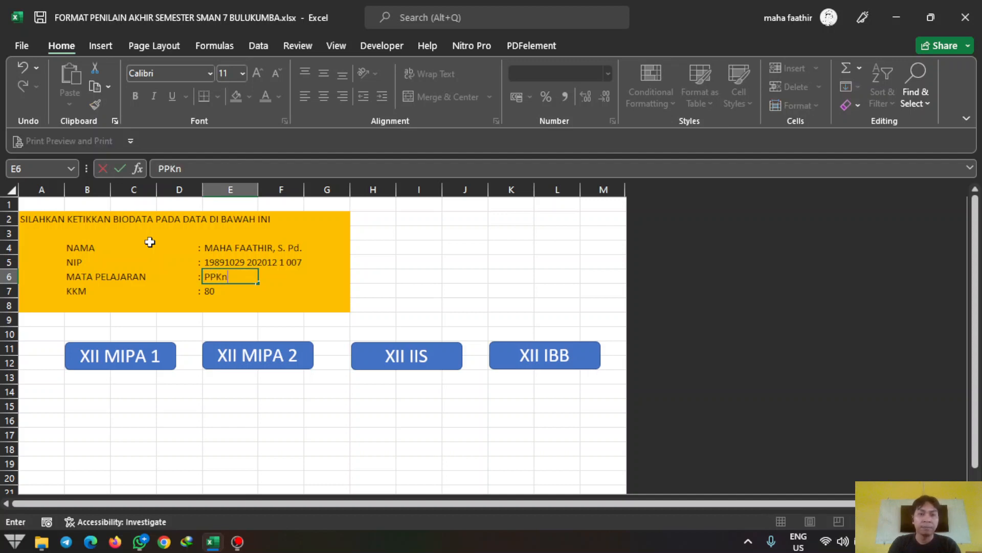
pyautogui.press('Return')
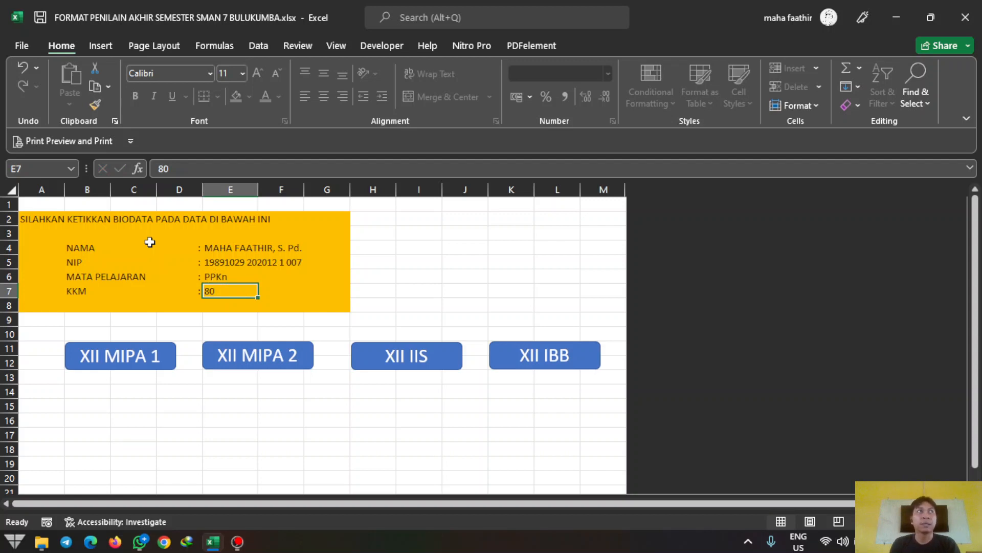
pyautogui.write('80')
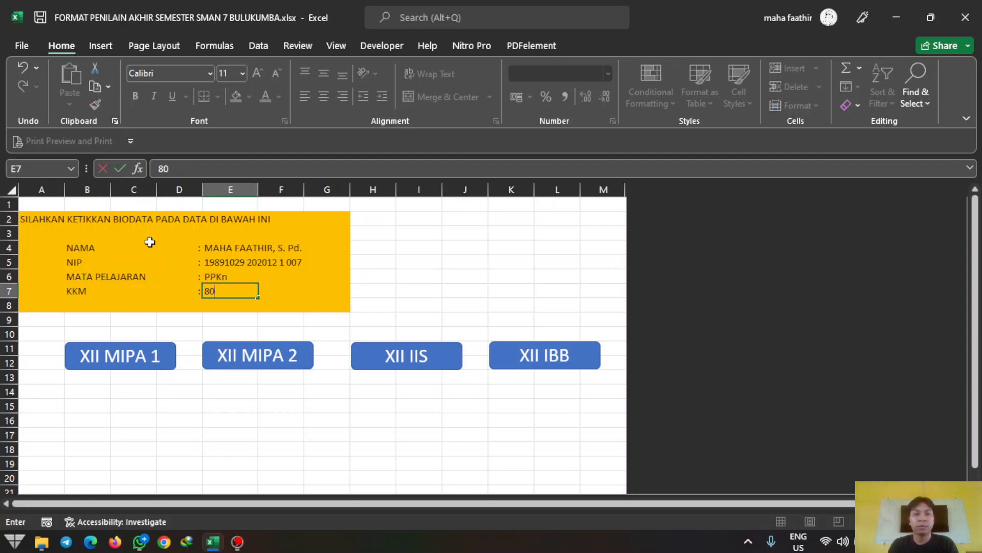
pyautogui.press('Return')
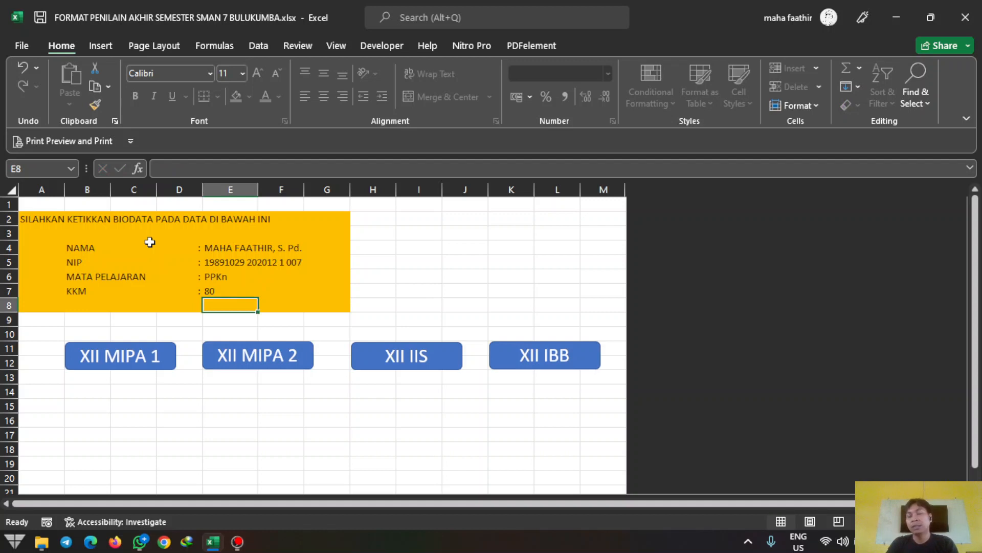
pyautogui.click(221, 287)
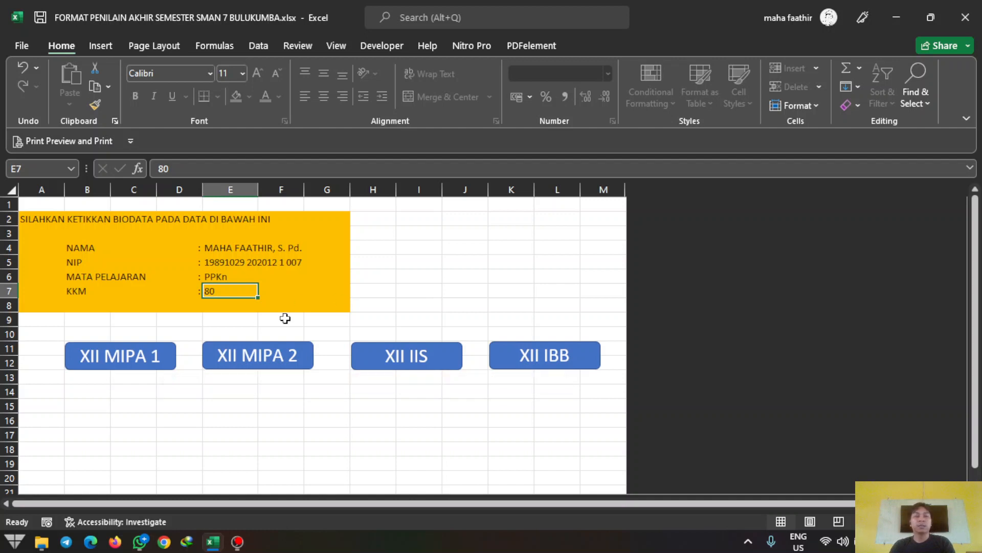
# Step: Jump to the XII MIPA 1 grade sheet, look over it, and select the first student's Sum 1 cell E17
pyautogui.click(140, 358)
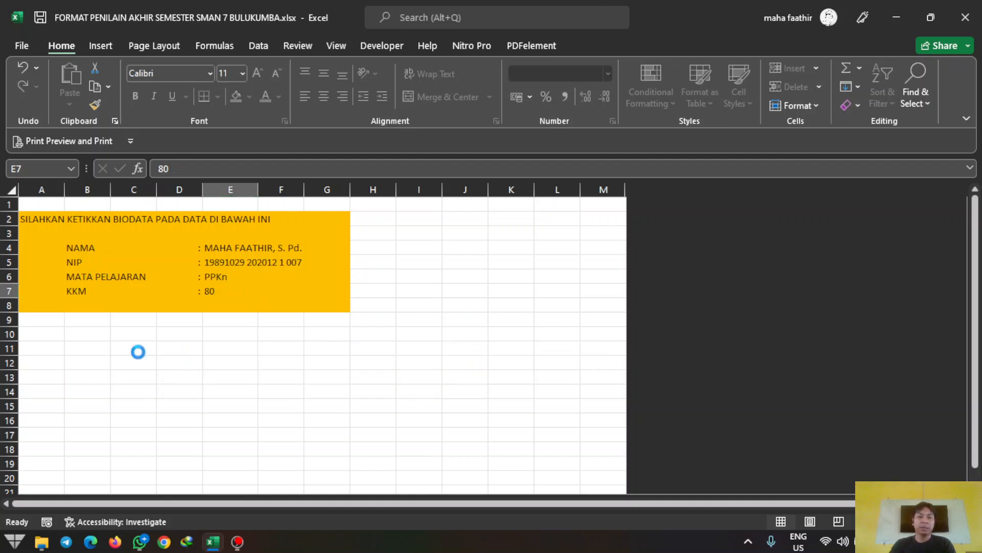
pyautogui.scroll(-3, 138, 352)
pyautogui.scroll(-2, 138, 352)
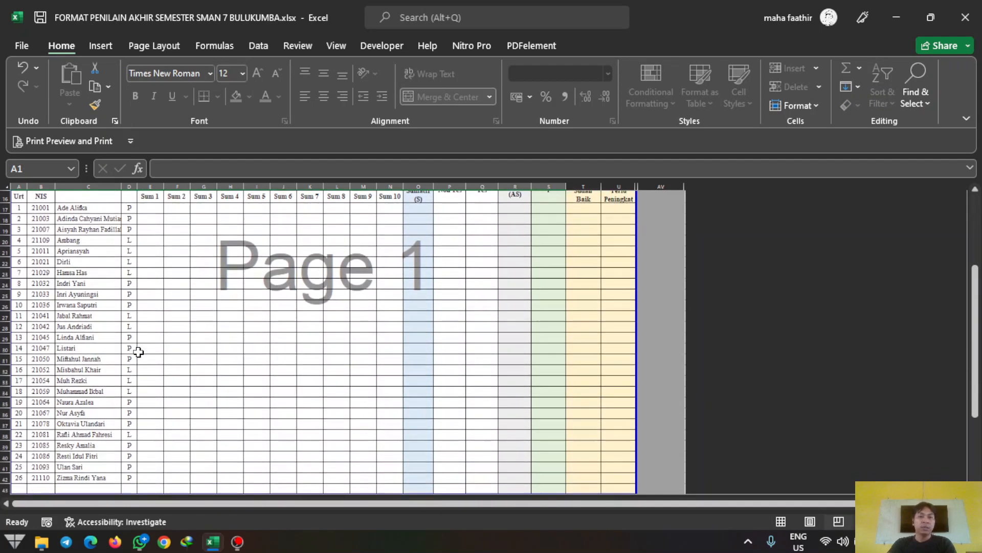
pyautogui.scroll(5, 137, 351)
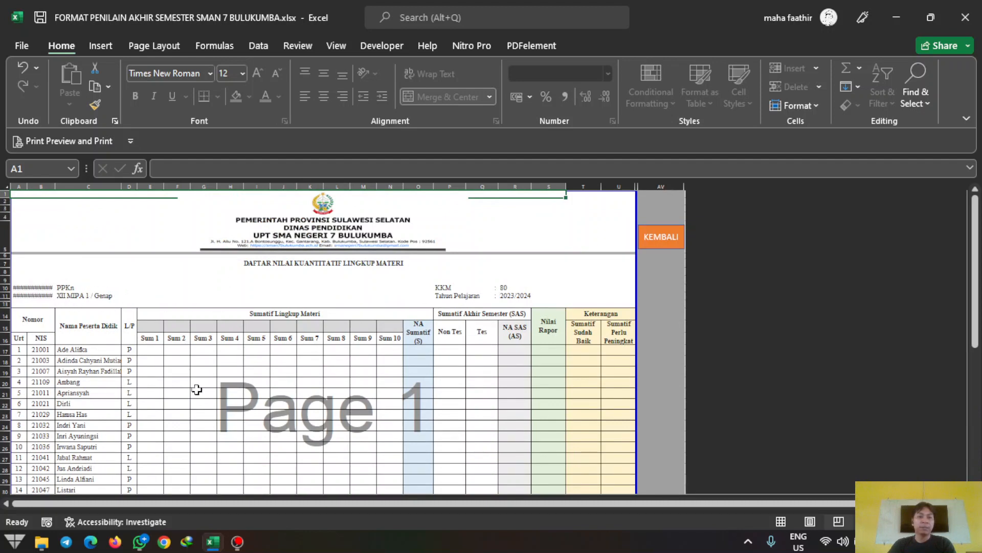
pyautogui.scroll(-7, 197, 390)
pyautogui.scroll(-2, 197, 390)
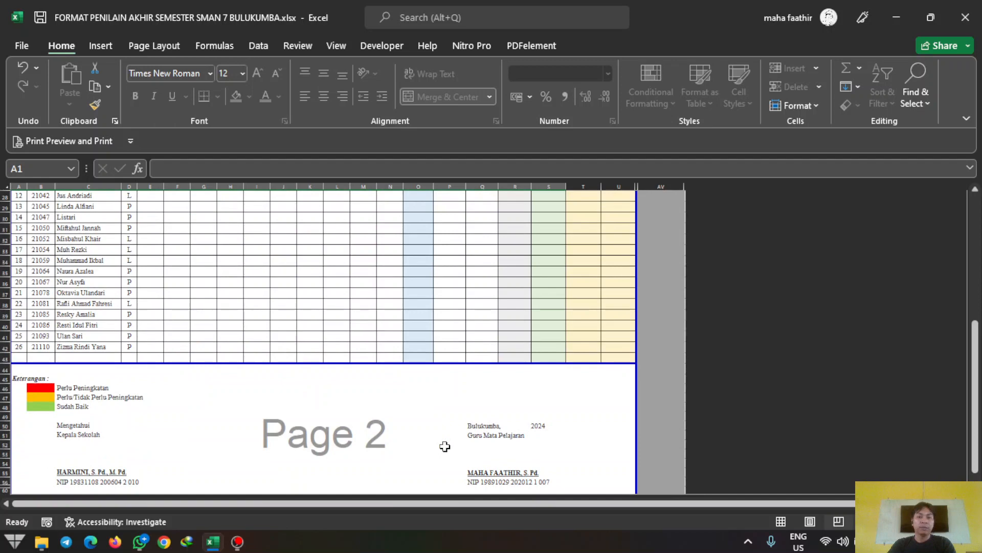
pyautogui.scroll(8, 181, 396)
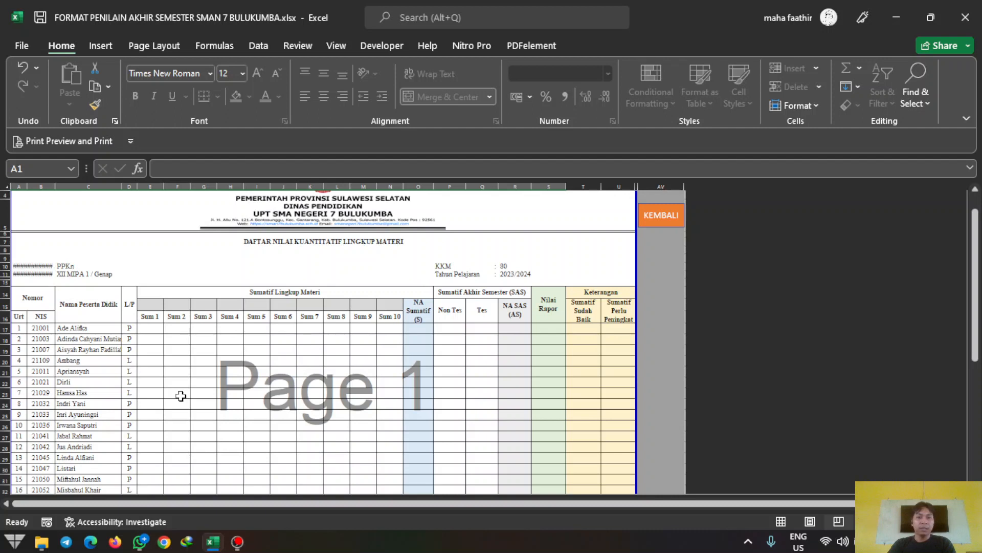
pyautogui.click(149, 327)
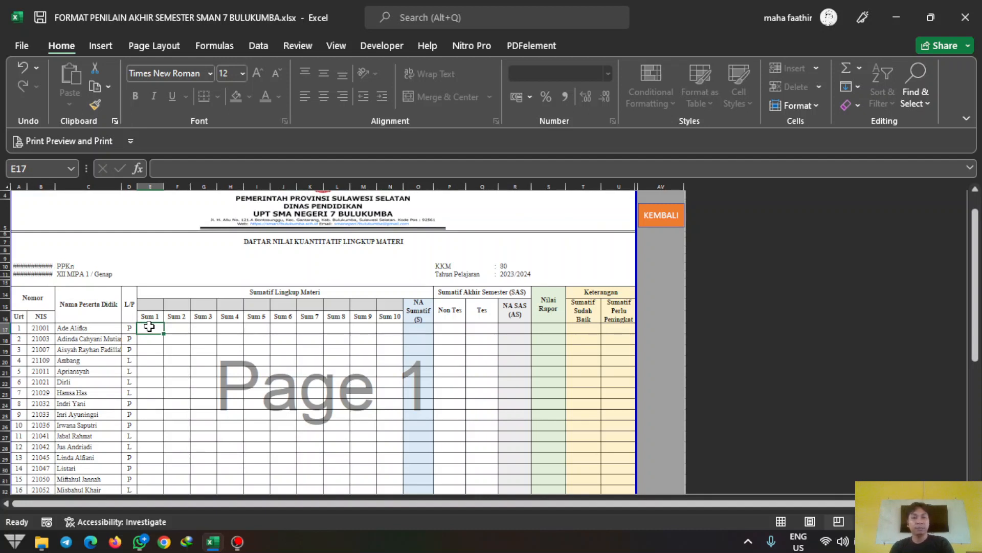
# Step: Enter 90, 90, 87 and 60 as the first student's Sum 1–4 scores in E17:H17
pyautogui.press('Up')
pyautogui.press('Up')
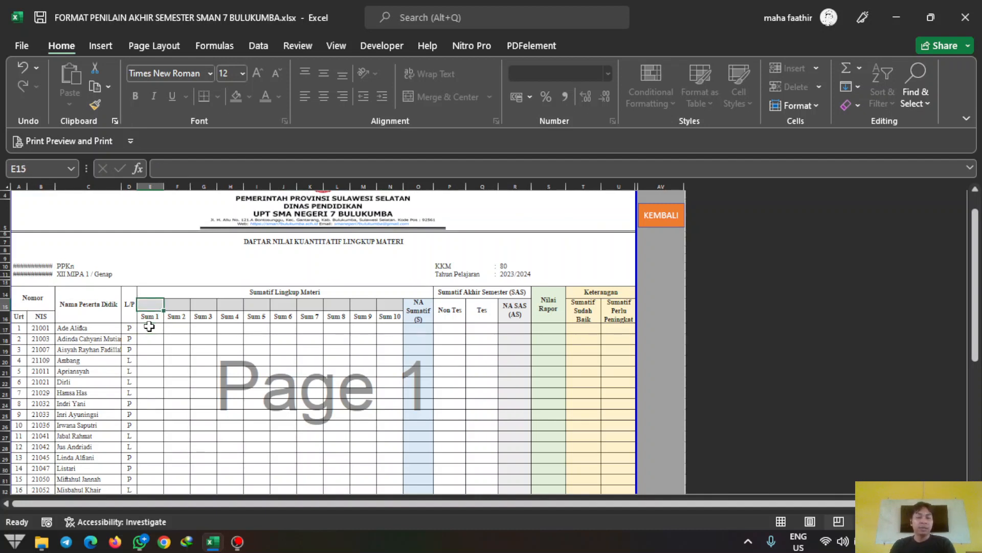
pyautogui.press('Down')
pyautogui.press('Down')
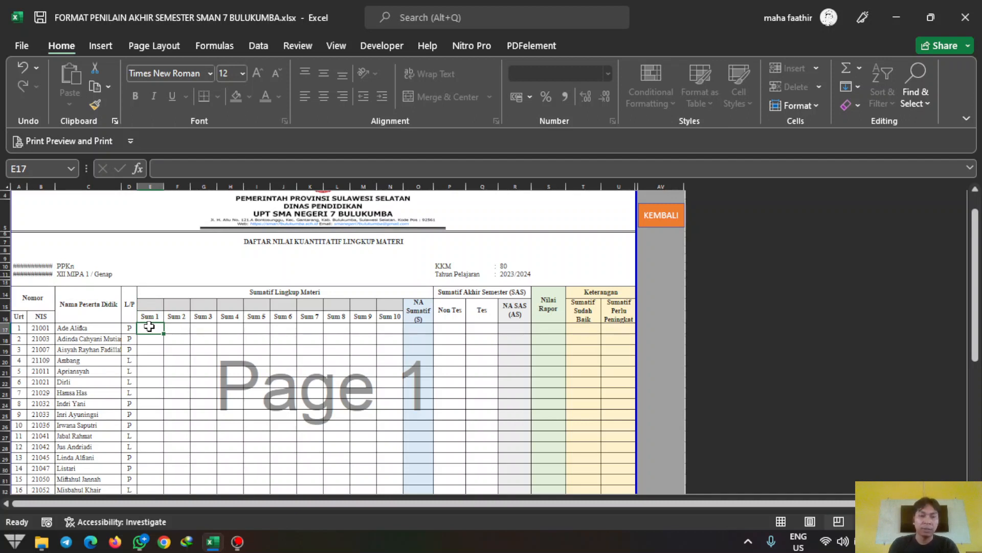
pyautogui.write('90')
pyautogui.press('Tab')
pyautogui.write('90')
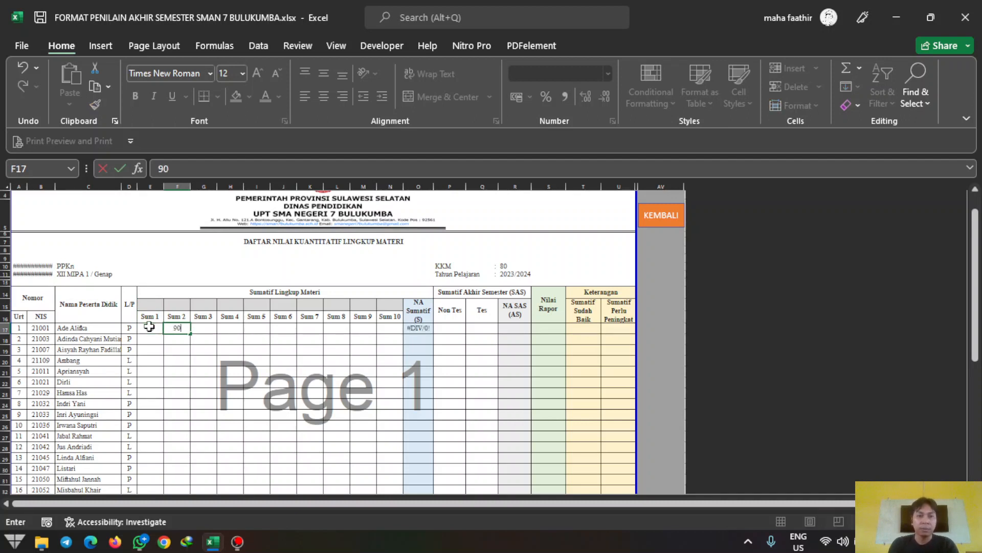
pyautogui.press('Tab')
pyautogui.write('87')
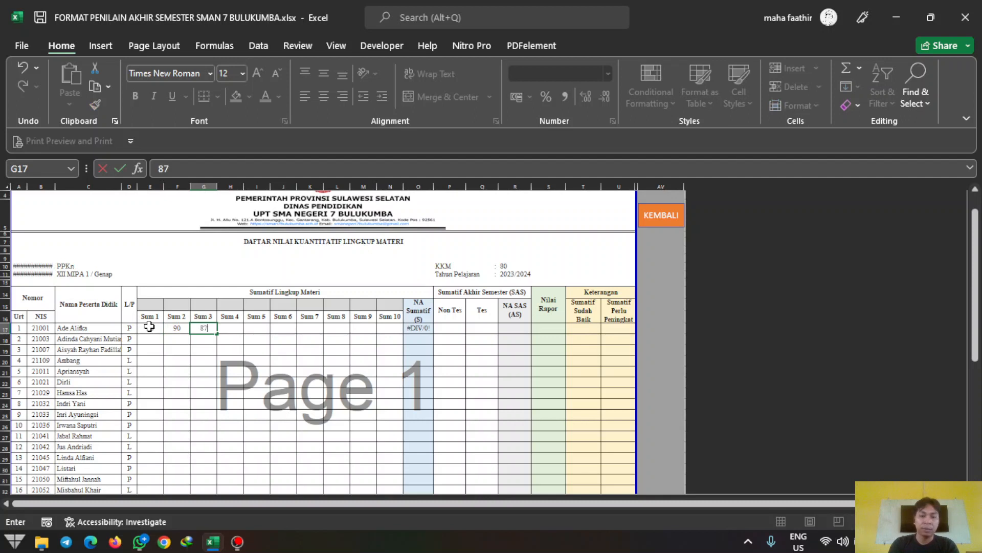
pyautogui.press('Tab')
pyautogui.write('60')
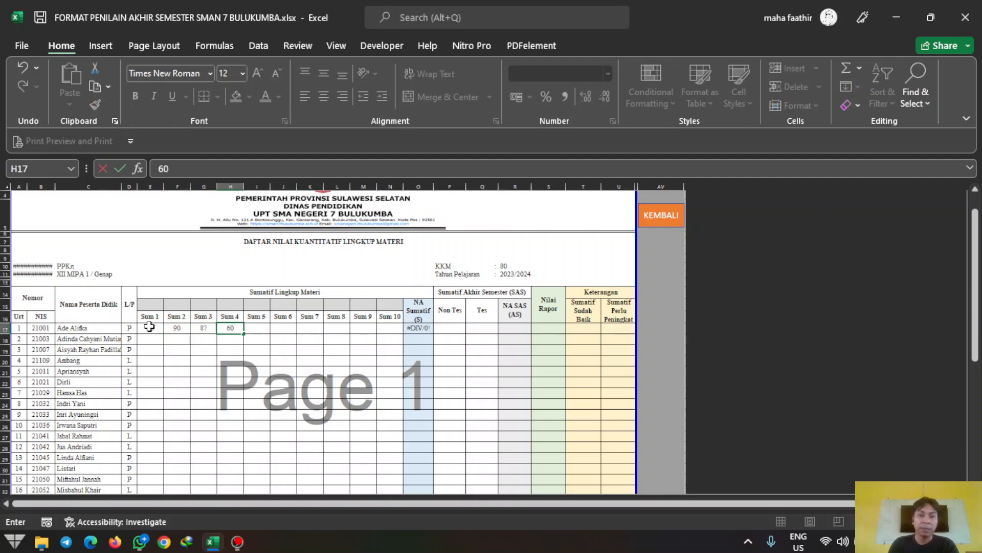
pyautogui.press('Tab')
pyautogui.press('Left')
pyautogui.press('Left')
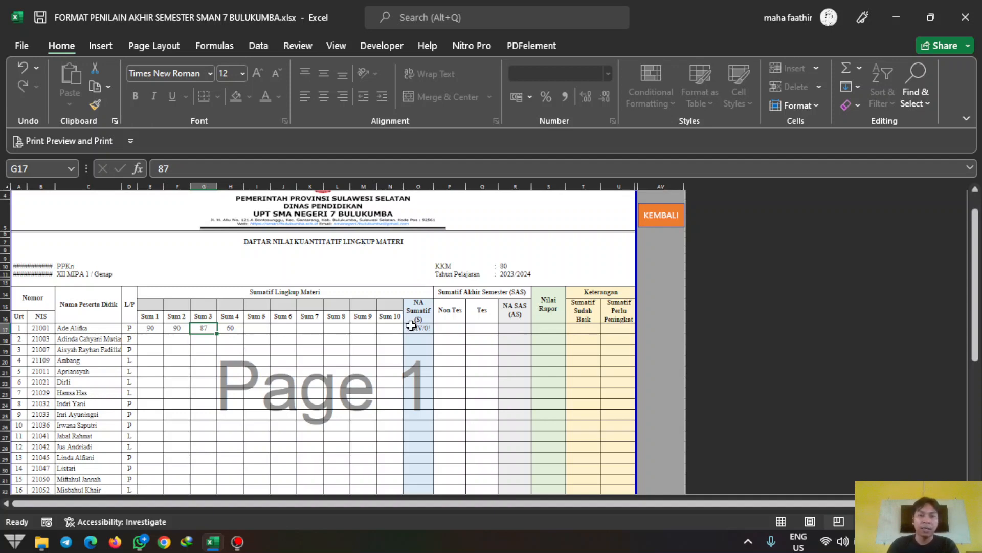
pyautogui.scroll(2, 424, 325)
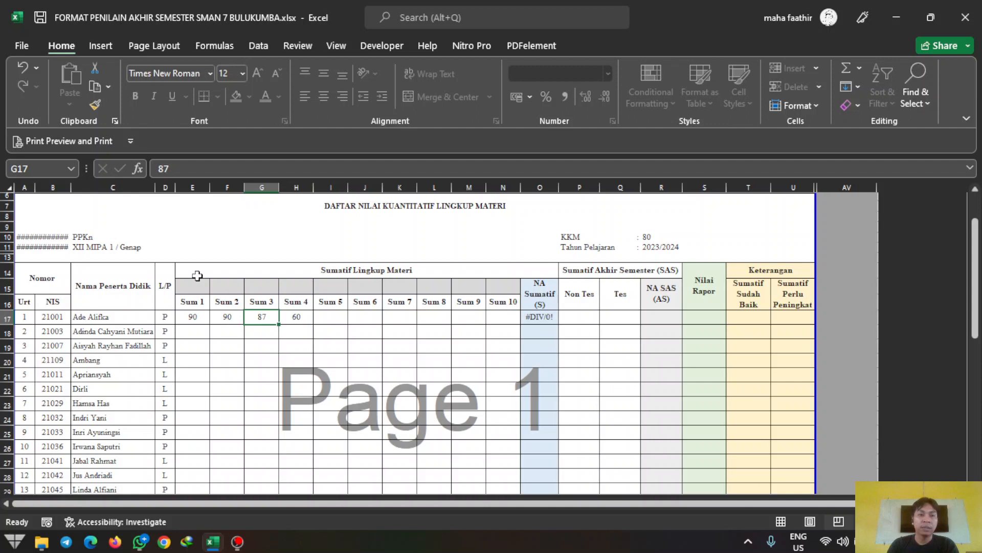
pyautogui.click(197, 283)
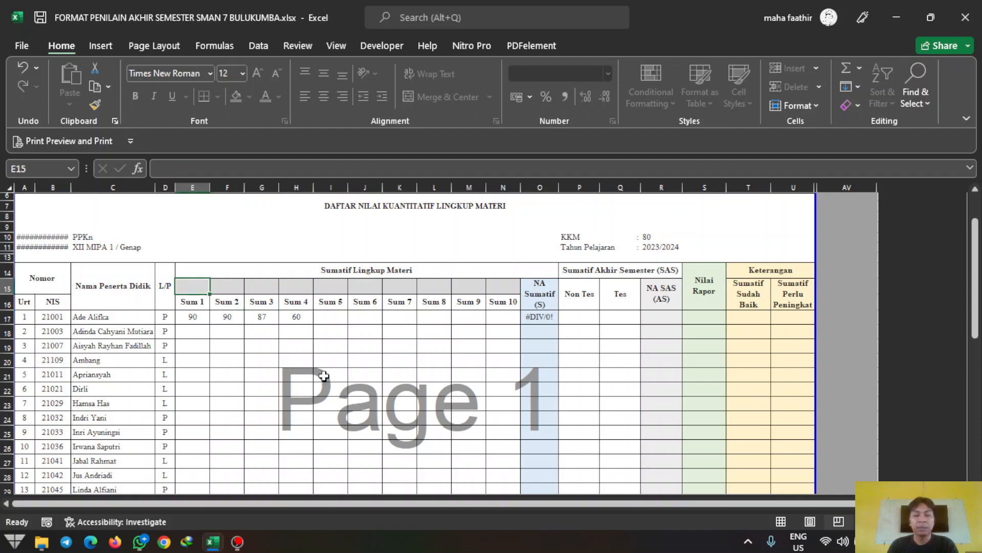
# Step: Set a weight of 1 for each of Sum 1 through Sum 4 in E15:H15
pyautogui.write('1')
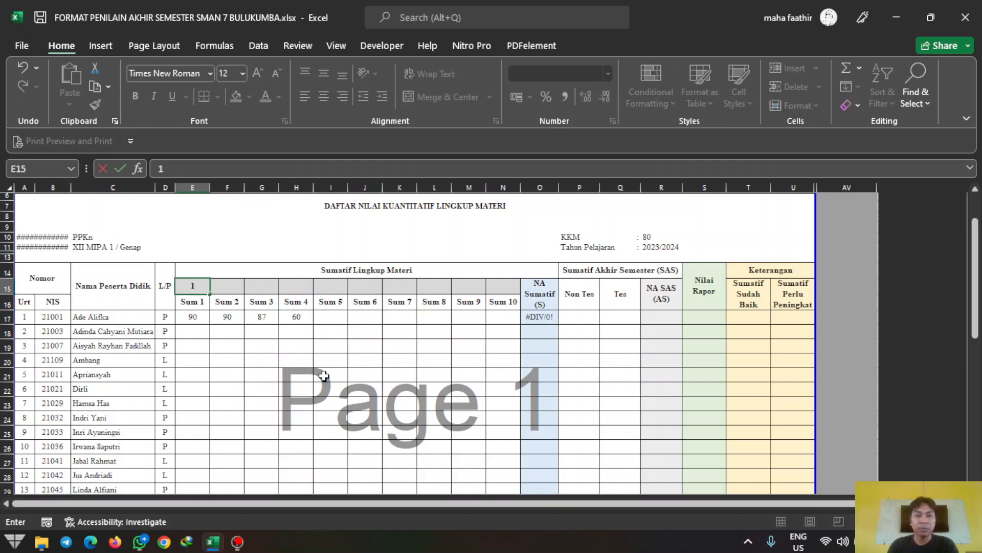
pyautogui.press('Tab')
pyautogui.write('1')
pyautogui.press('Tab')
pyautogui.write('1')
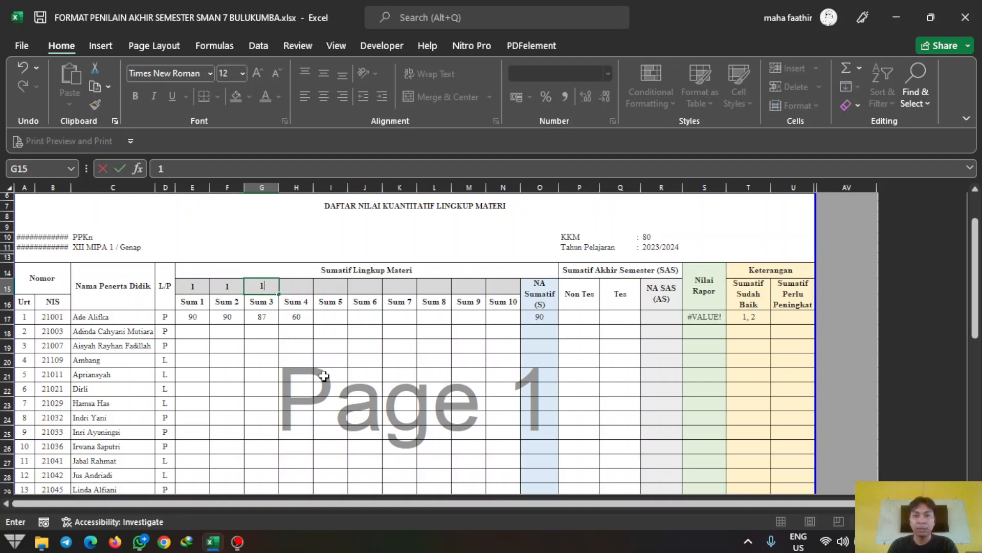
pyautogui.press('Tab')
pyautogui.write('1')
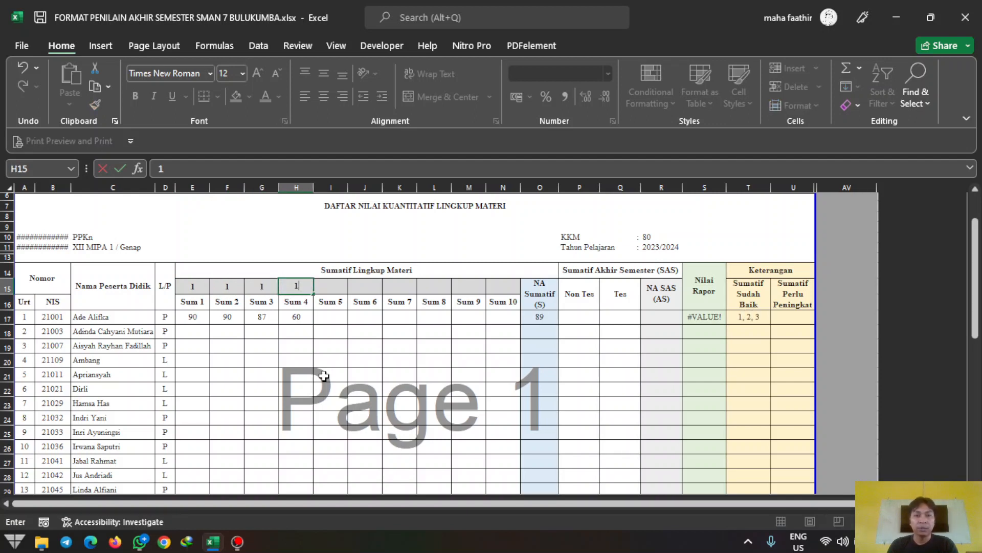
pyautogui.press('Tab')
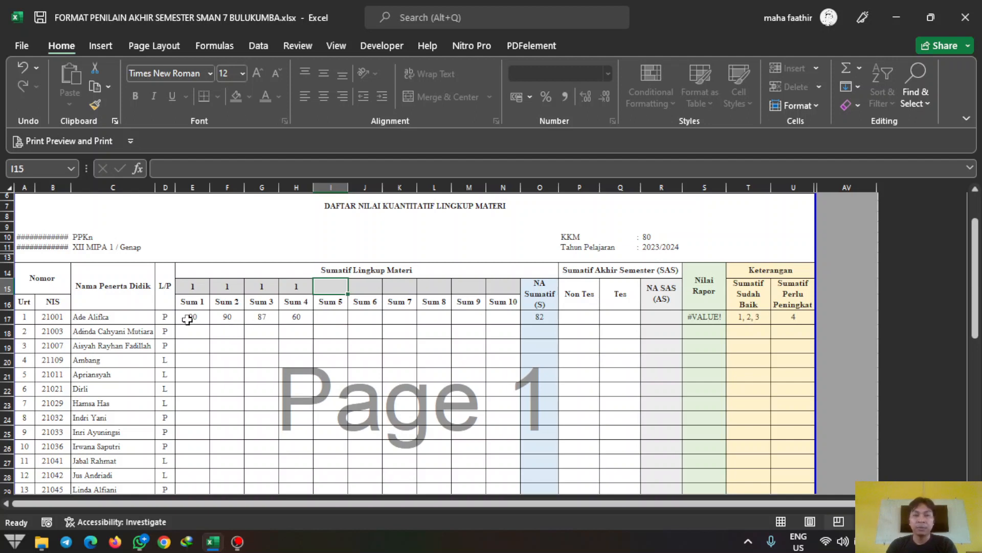
# Step: Change the first student's Sum 4 score in H17 from 60 to 83
pyautogui.click(309, 319)
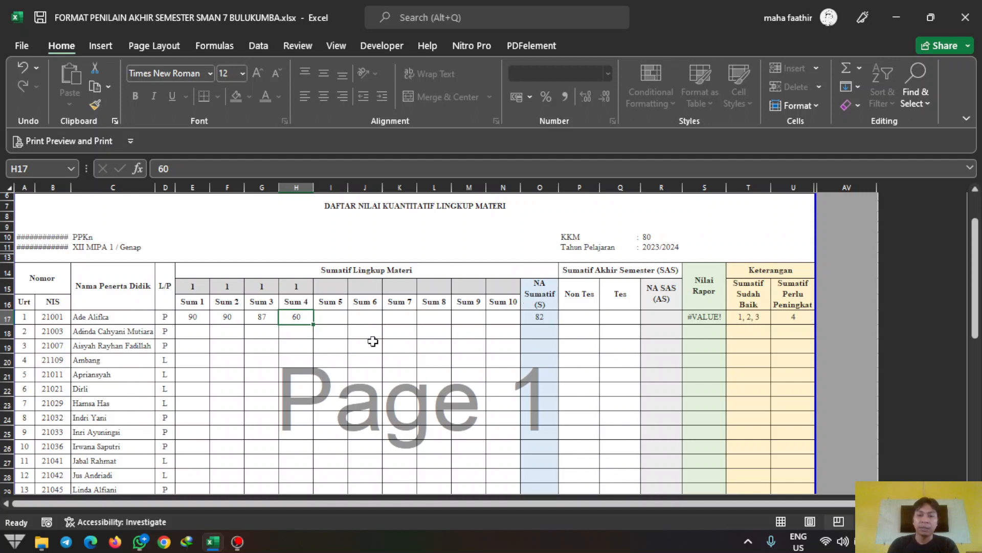
pyautogui.write('83')
pyautogui.press('Tab')
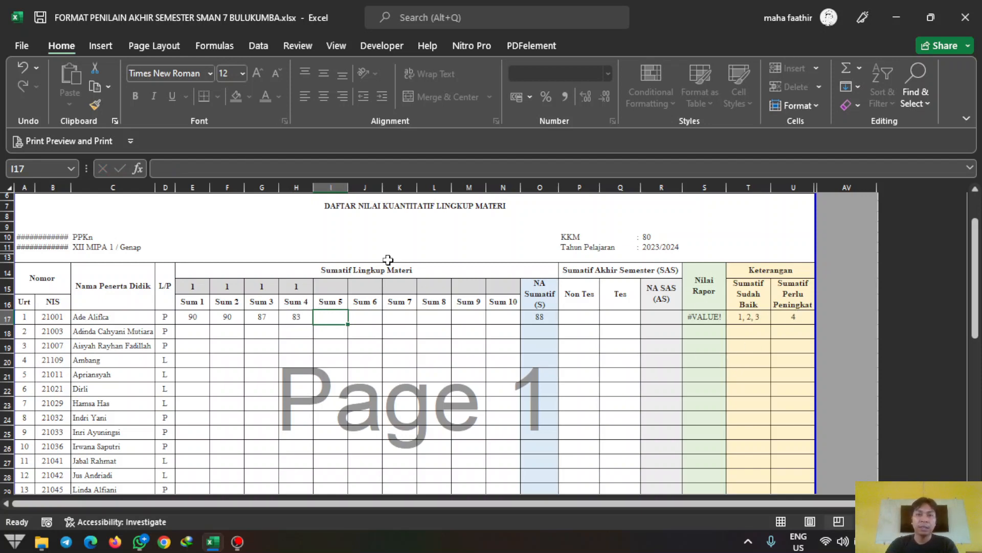
pyautogui.scroll(2, 389, 265)
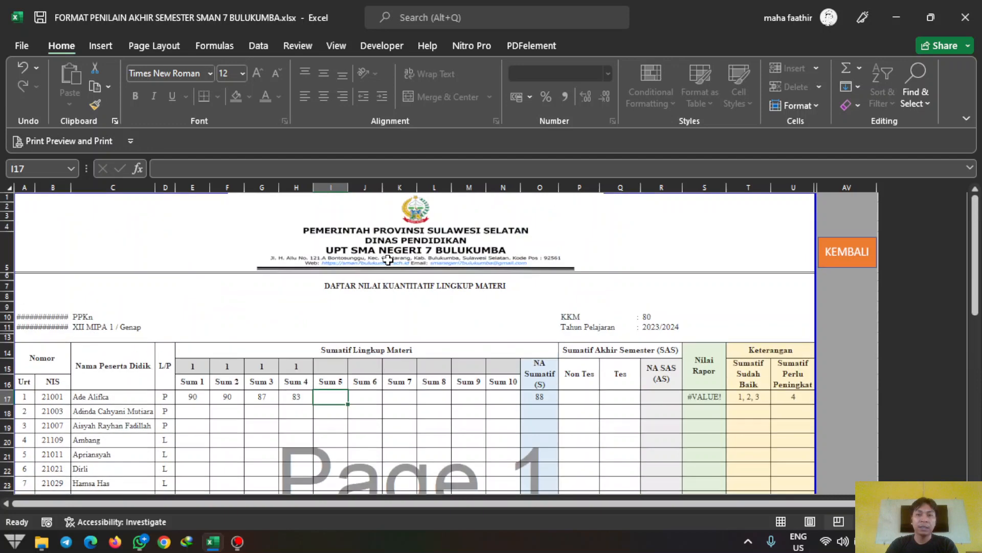
# Step: Edit the home sheet's KKM in E7 to 75, then check the first student's row on XII MIPA 1
pyautogui.click(869, 265)
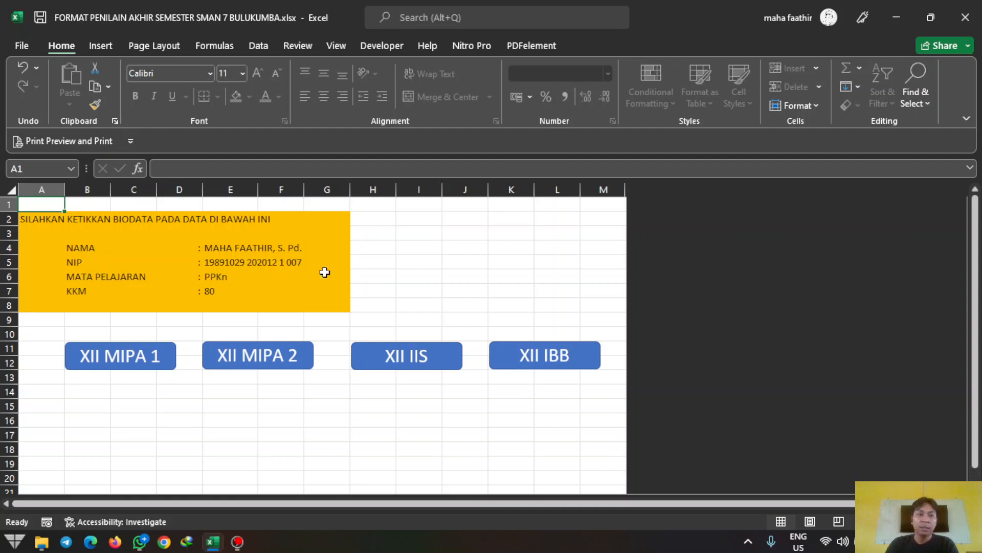
pyautogui.click(213, 294)
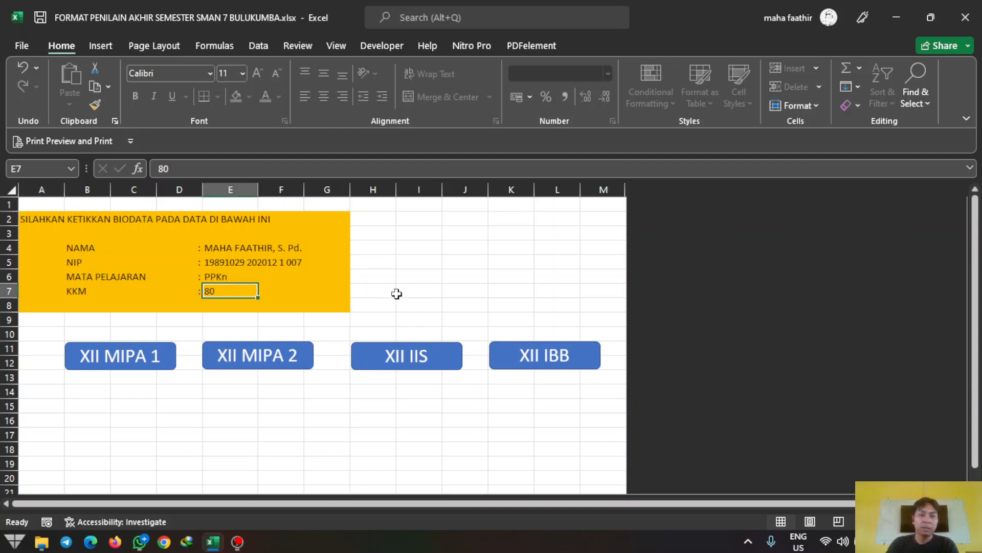
pyautogui.press('F2')
pyautogui.write('7')
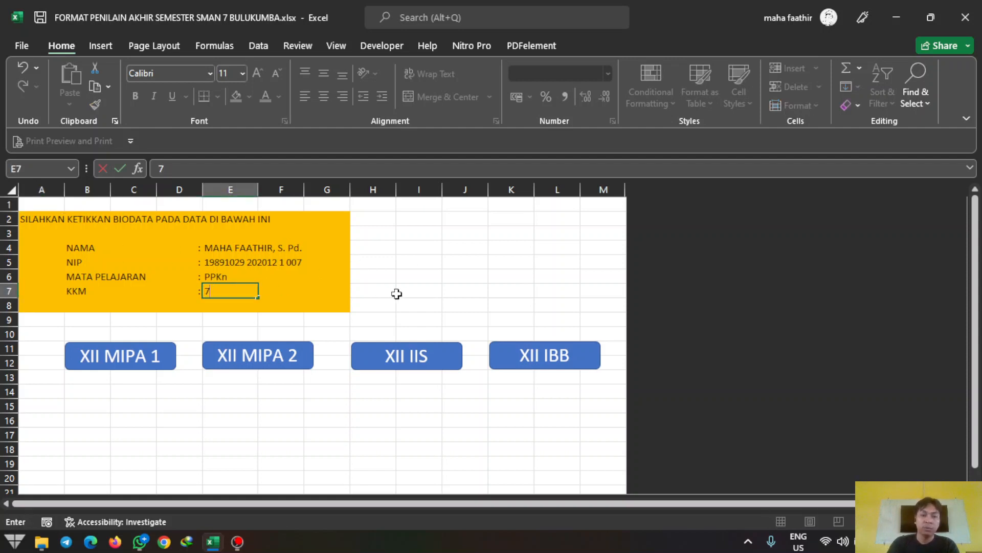
pyautogui.write('5')
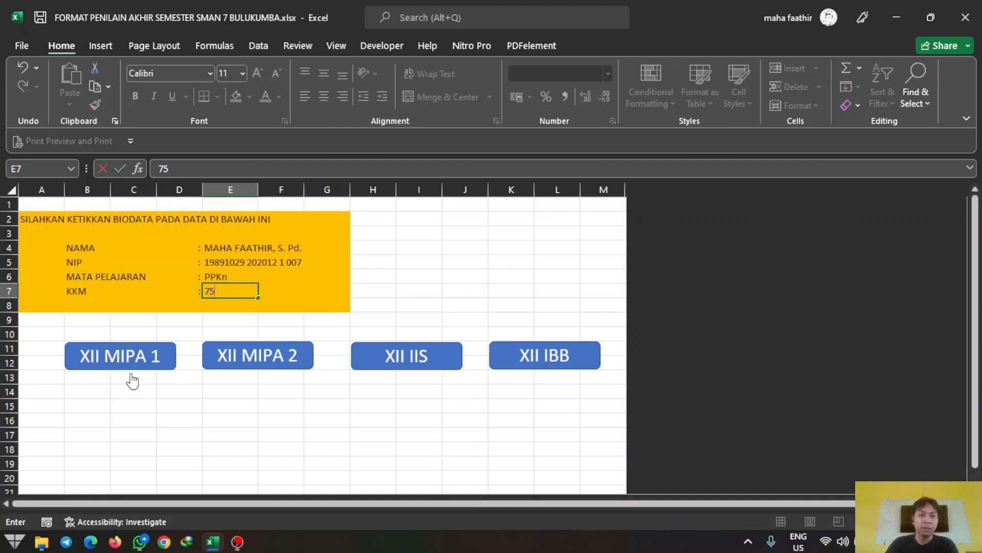
pyautogui.click(118, 364)
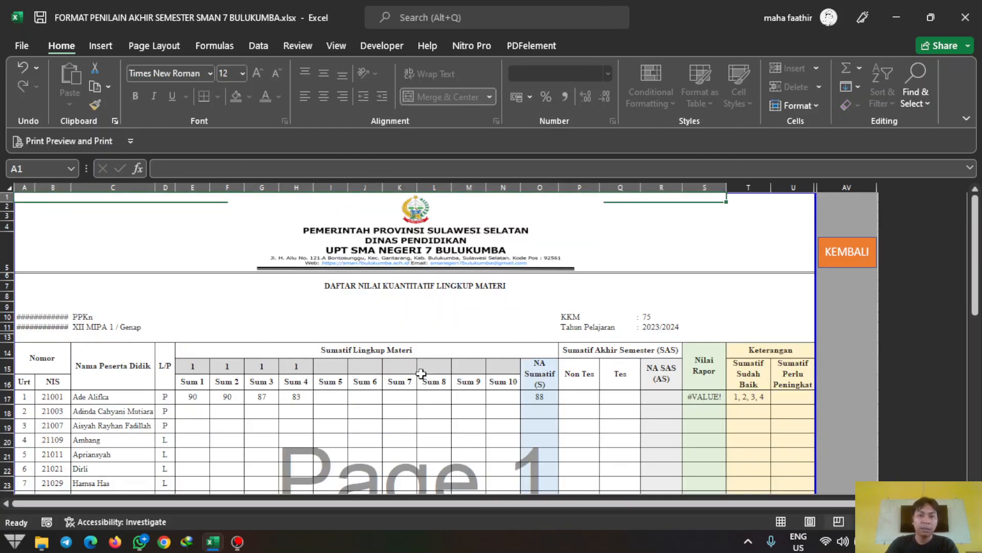
pyautogui.click(290, 398)
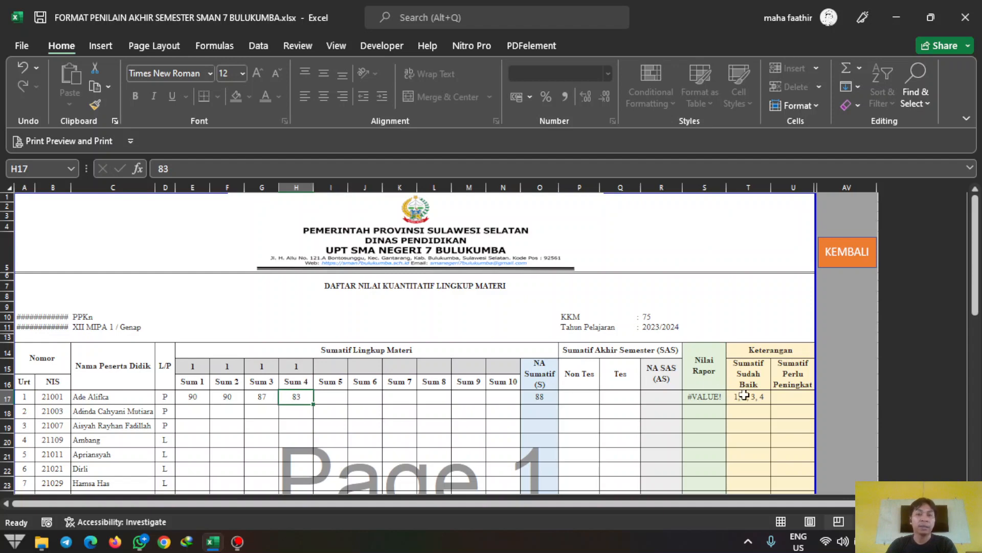
# Step: Restore the home sheet's KKM in E7 to 80 and go back to the XII MIPA 1 sheet
pyautogui.click(864, 257)
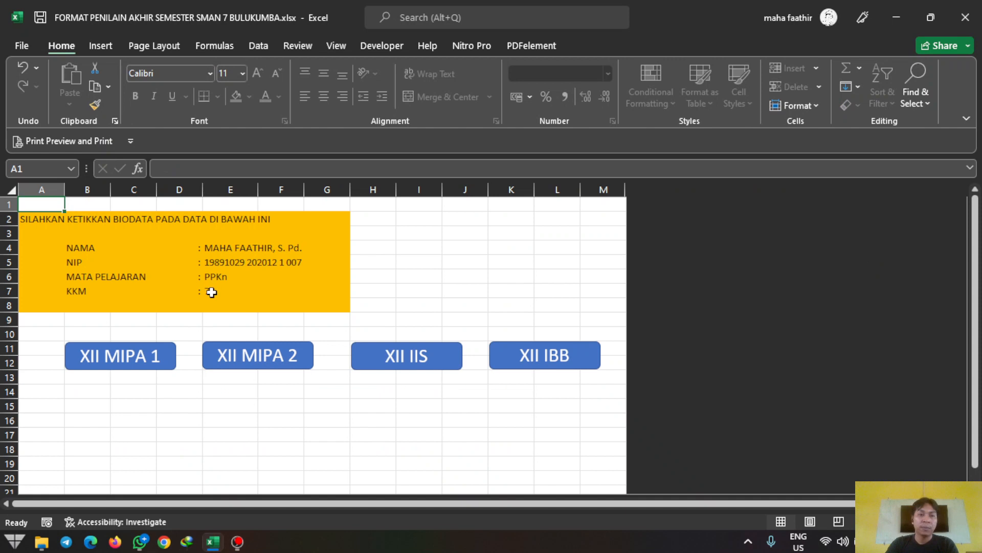
pyautogui.click(210, 290)
pyautogui.write('80')
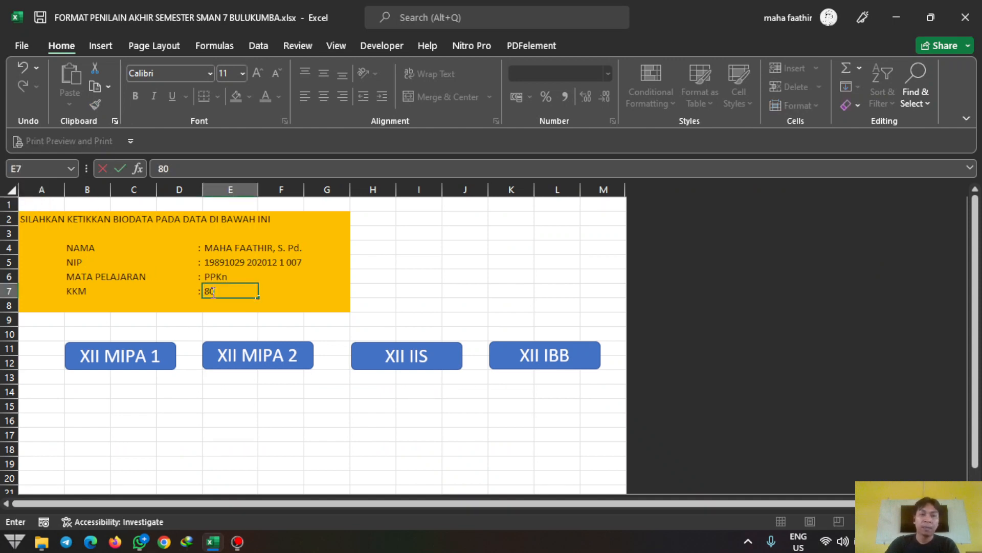
pyautogui.click(126, 370)
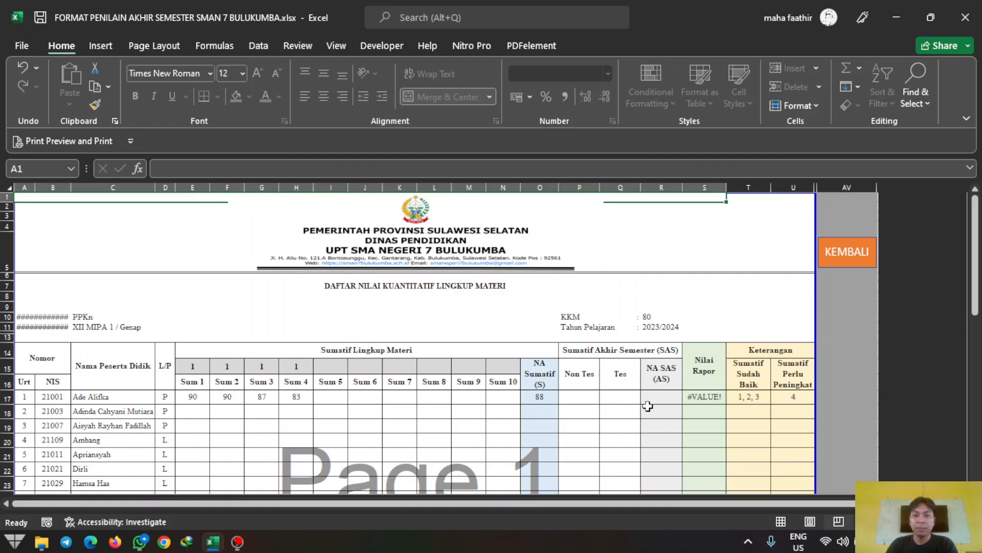
# Step: Enter 80 as the first student's Tes score in Q17
pyautogui.click(669, 394)
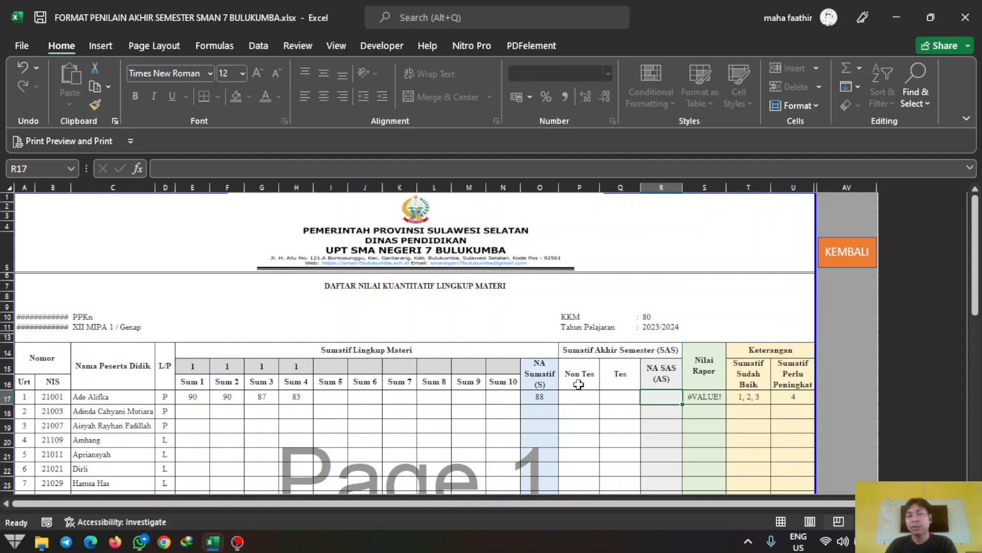
pyautogui.click(626, 399)
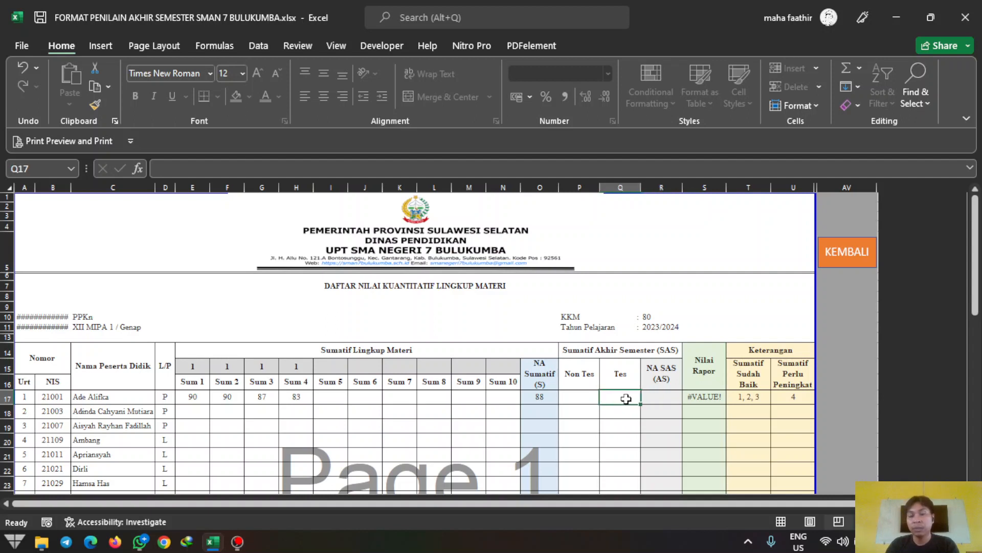
pyautogui.click(585, 398)
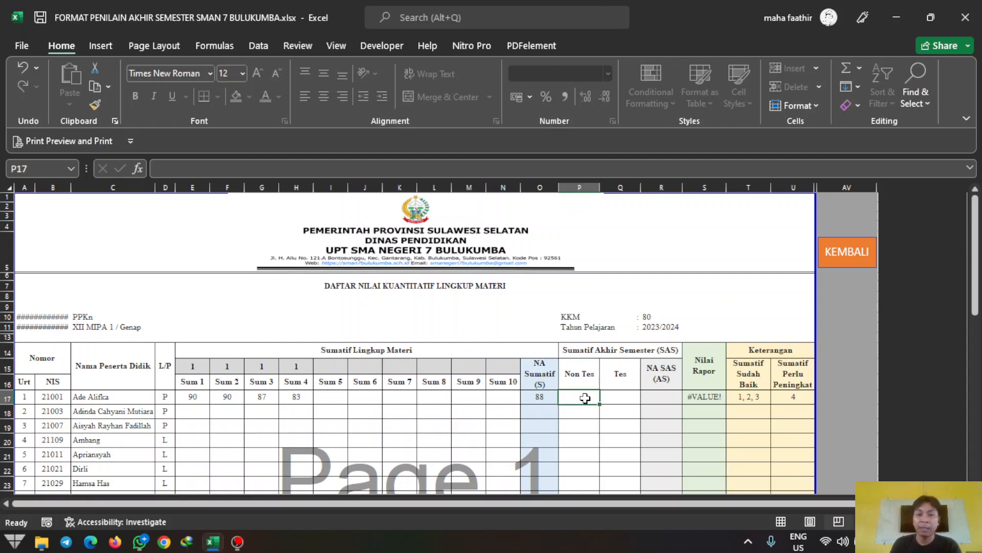
pyautogui.press('Tab')
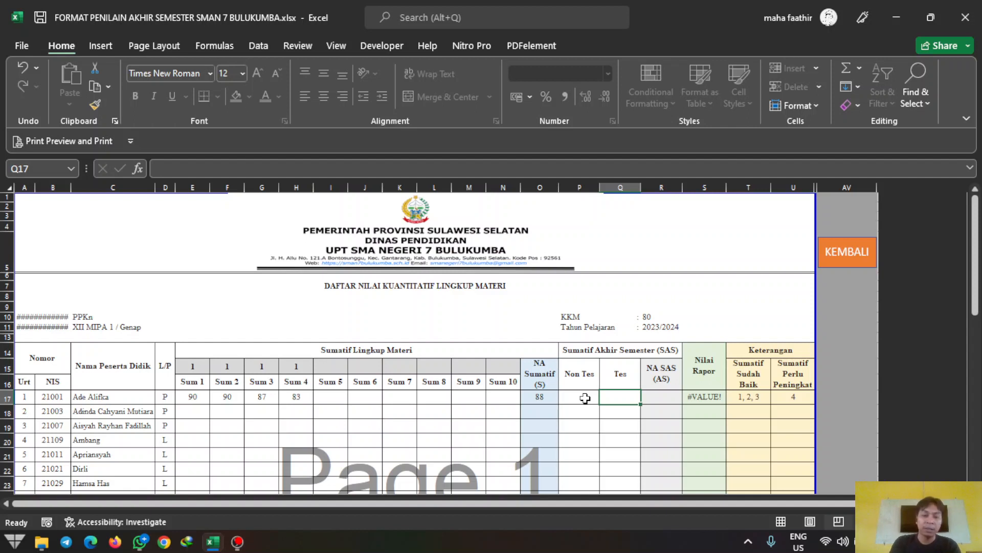
pyautogui.write('80')
pyautogui.press('Return')
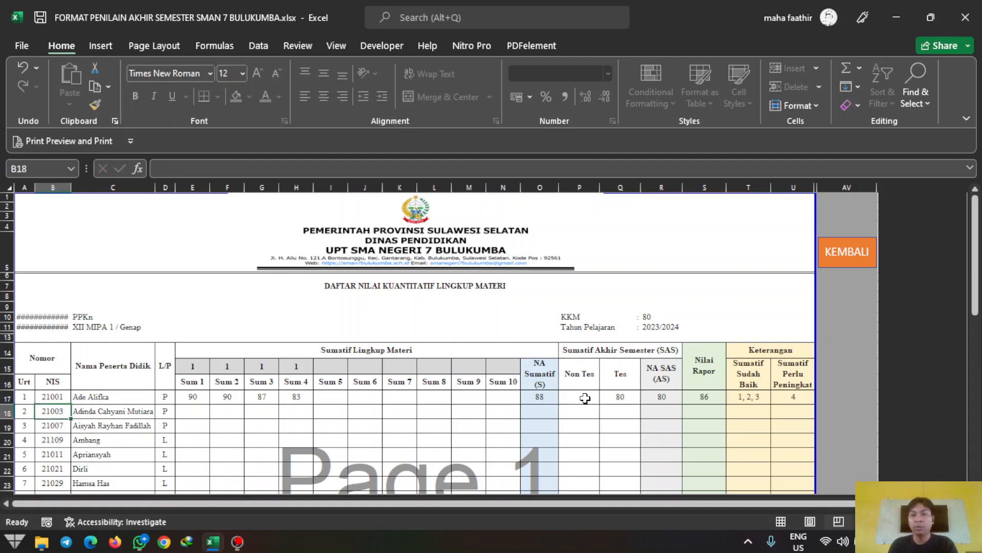
# Step: Enter 90 as the first student's Non Tes score in P17 and check Nilai Rapor in S17
pyautogui.click(700, 395)
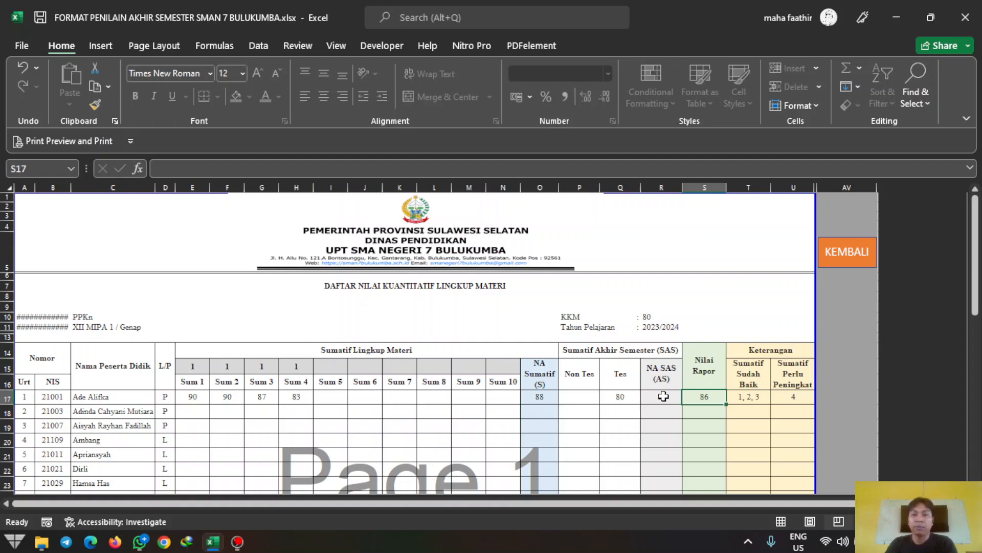
pyautogui.click(571, 397)
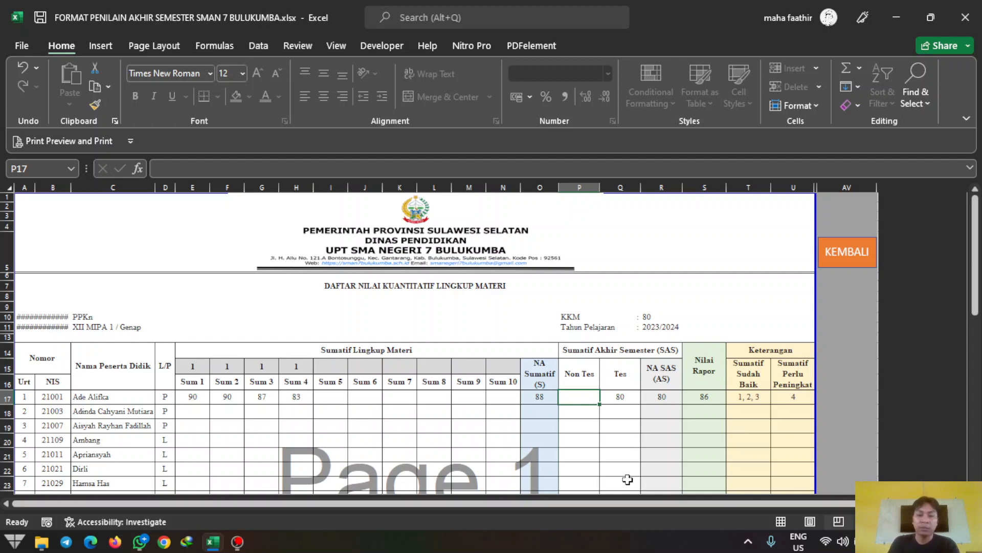
pyautogui.write('90')
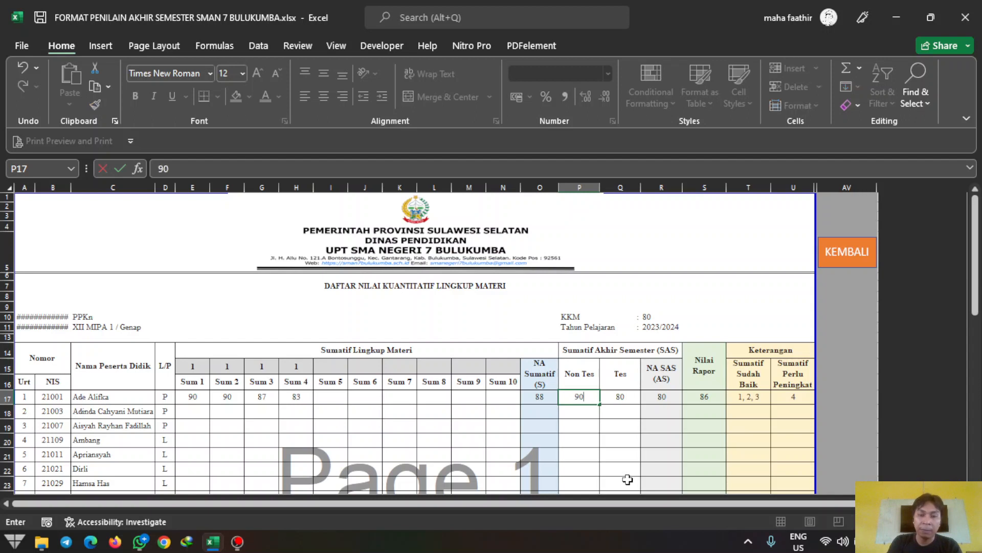
pyautogui.press('Tab')
pyautogui.press('Left')
pyautogui.press('Right')
pyautogui.press('Right')
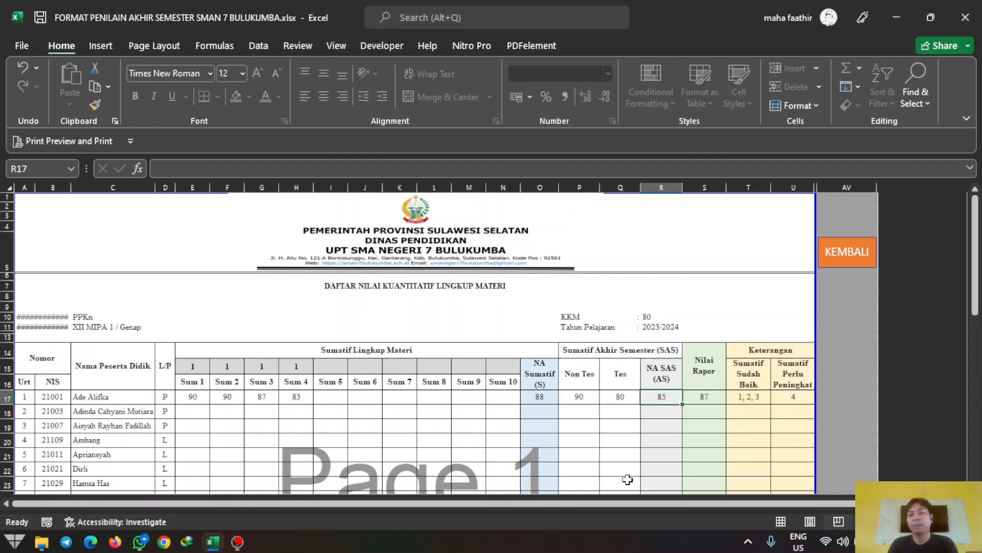
pyautogui.click(704, 398)
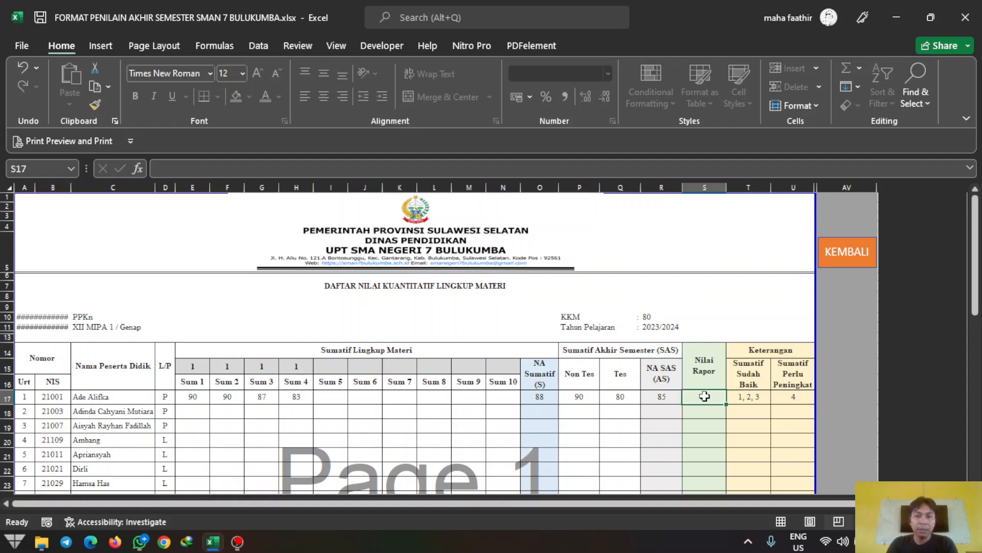
# Step: Clear the summative weight cells and re-enter a weight of 1 for Sum 1 through Sum 5 in E15:I15
pyautogui.click(199, 370)
pyautogui.press('Delete')
pyautogui.press('Right')
pyautogui.press('Delete')
pyautogui.press('Right')
pyautogui.press('Delete')
pyautogui.press('Right')
pyautogui.press('Delete')
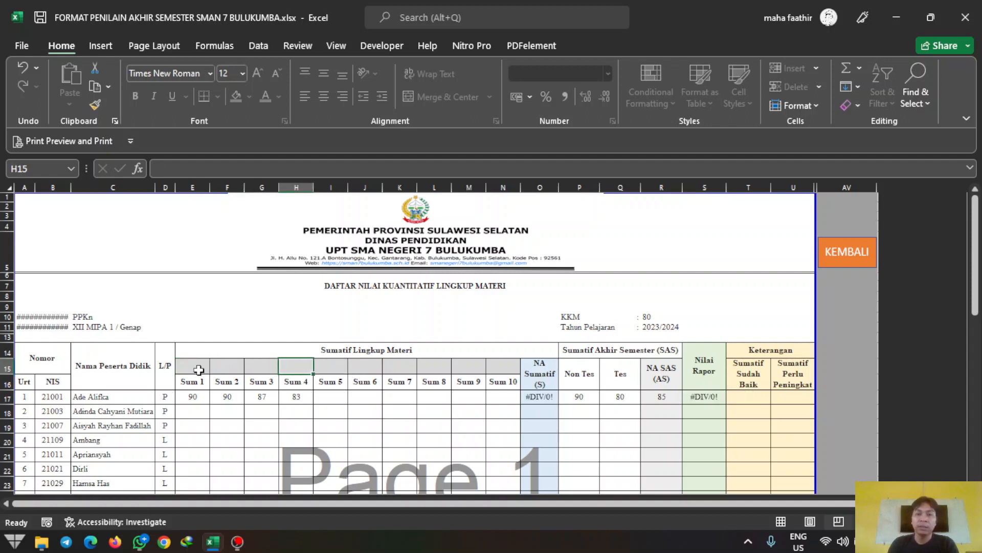
pyautogui.press('Left')
pyautogui.press('Left')
pyautogui.press('Left')
pyautogui.press('Right')
pyautogui.press('Right')
pyautogui.press('Right')
pyautogui.press('Right')
pyautogui.press('Left')
pyautogui.press('Left')
pyautogui.press('Left')
pyautogui.press('Left')
pyautogui.write('1')
pyautogui.press('Right')
pyautogui.write('1')
pyautogui.press('Right')
pyautogui.write('1')
pyautogui.press('Right')
pyautogui.write('1')
pyautogui.press('Right')
pyautogui.write('1')
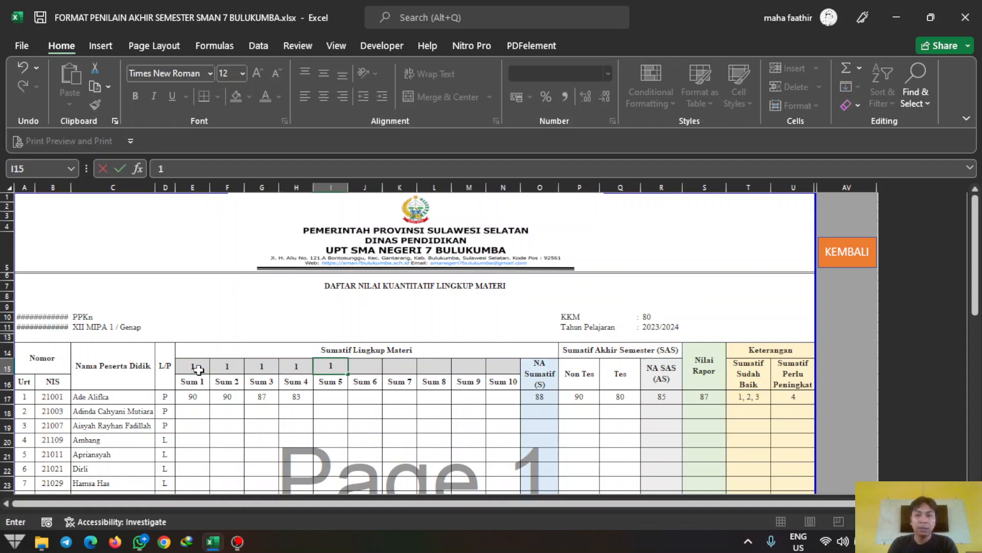
pyautogui.press('Right')
# Step: Enter 80 as the first student's Sum 5 score in I17 and re-enter the Sum 5 weight of 1
pyautogui.press('Down')
pyautogui.press('Left')
pyautogui.press('Left')
pyautogui.press('Down')
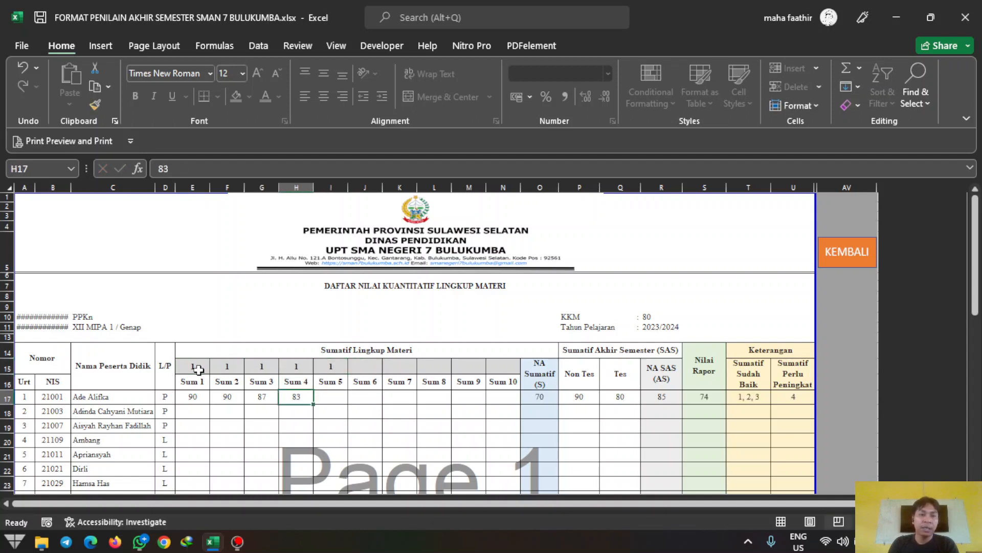
pyautogui.press('Left')
pyautogui.press('Left')
pyautogui.press('Left')
pyautogui.press('Right')
pyautogui.press('Right')
pyautogui.press('Right')
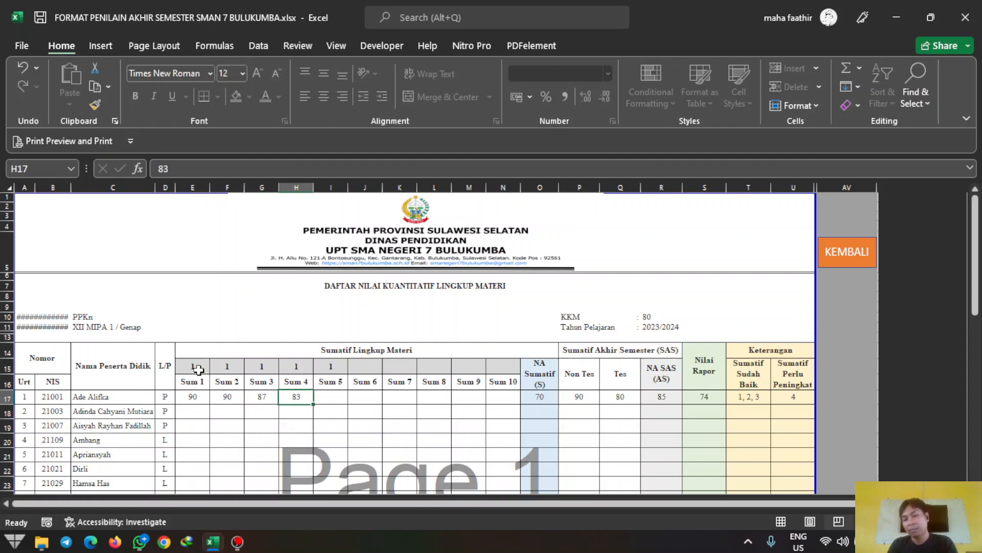
pyautogui.press('Up')
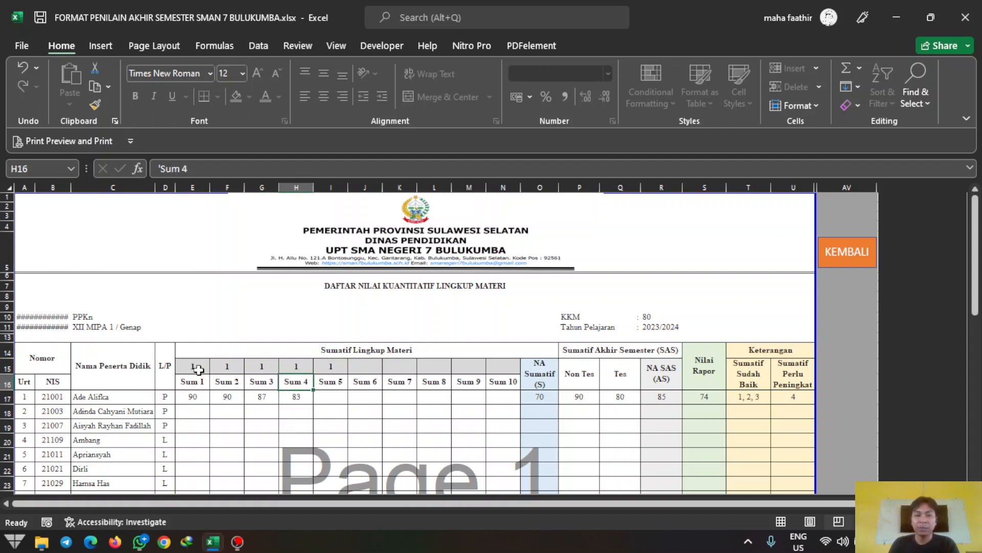
pyautogui.press('Right')
pyautogui.press('Up')
pyautogui.press('Down')
pyautogui.press('Down')
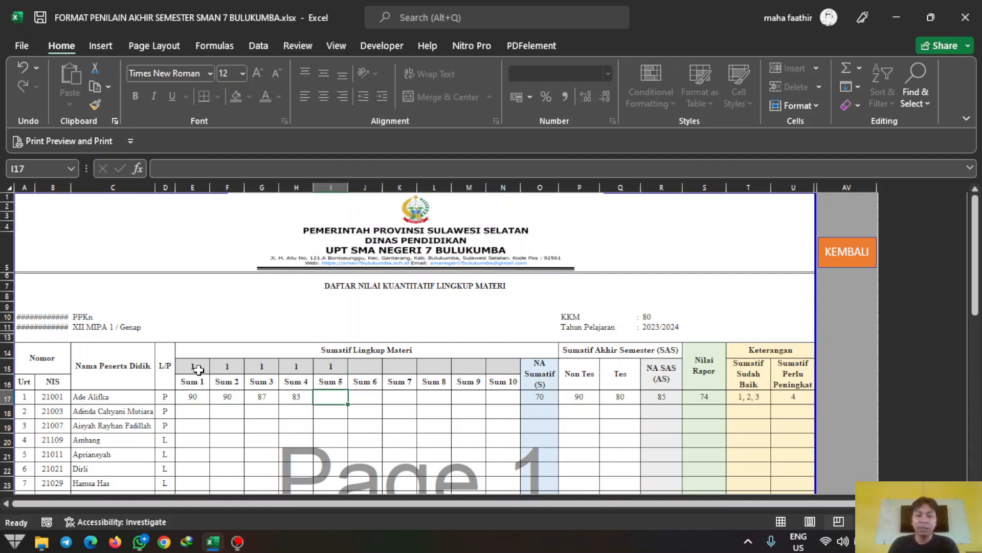
pyautogui.write('80')
pyautogui.press('Up')
pyautogui.press('Up')
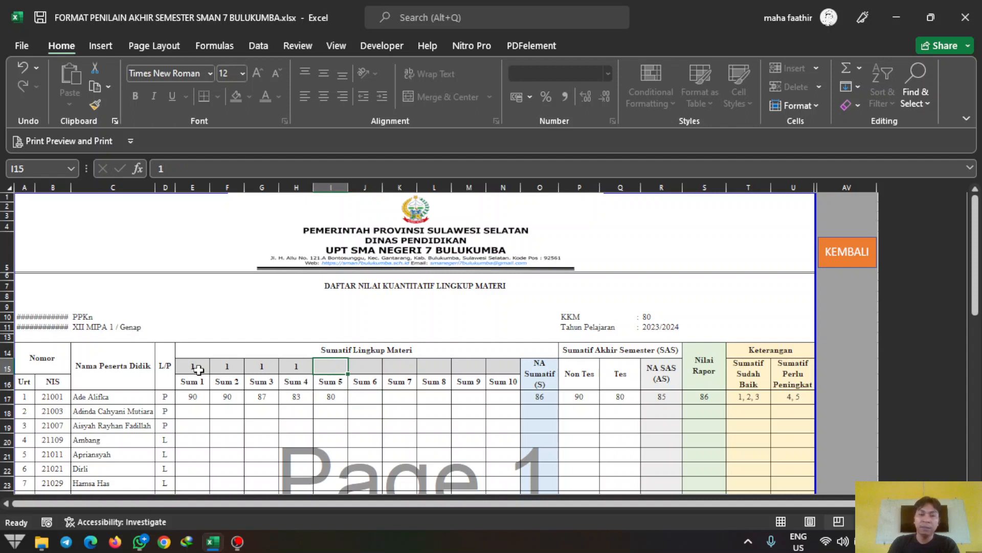
pyautogui.press('Delete')
pyautogui.press('Down')
pyautogui.press('Down')
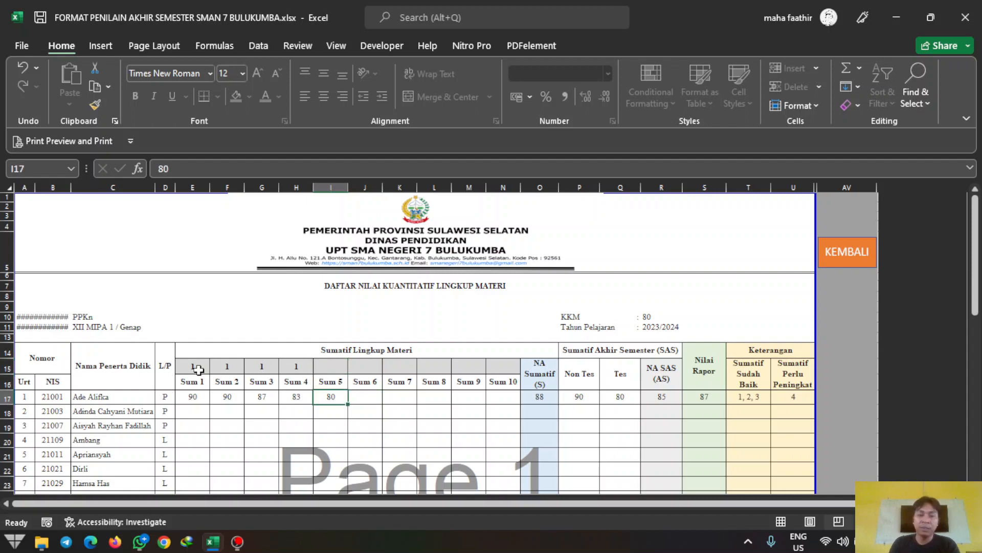
pyautogui.press('Up')
pyautogui.press('Up')
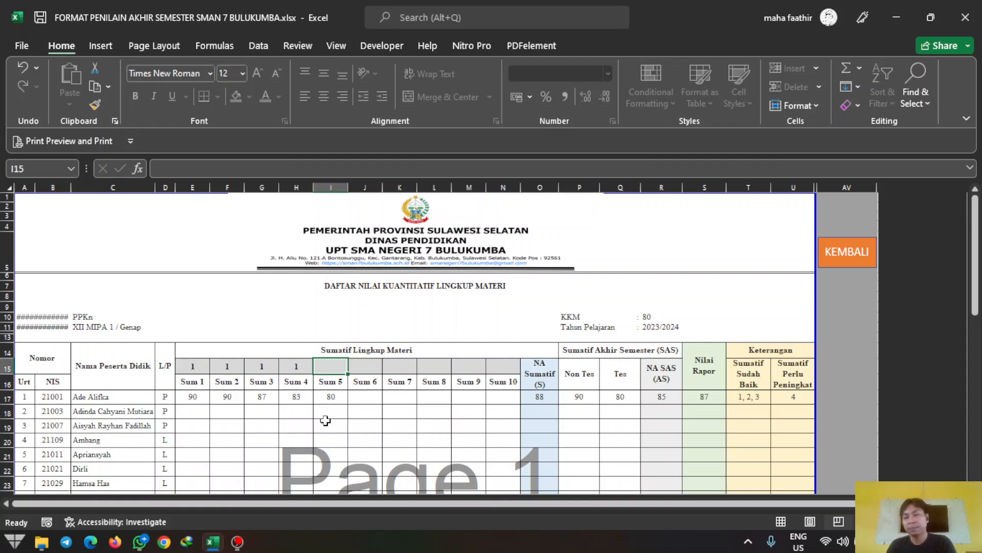
pyautogui.write('1')
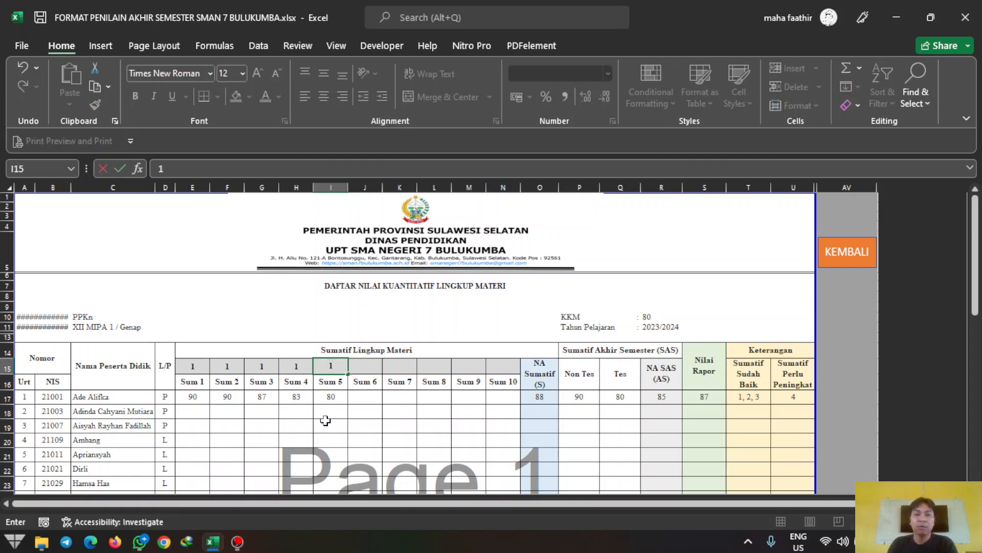
pyautogui.press('Tab')
# Step: Open the XII MIPA 1 sheet and scroll through all 26 students' completed scores, Nilai Rapor and Keterangan
pyautogui.scroll(-6, 325, 420)
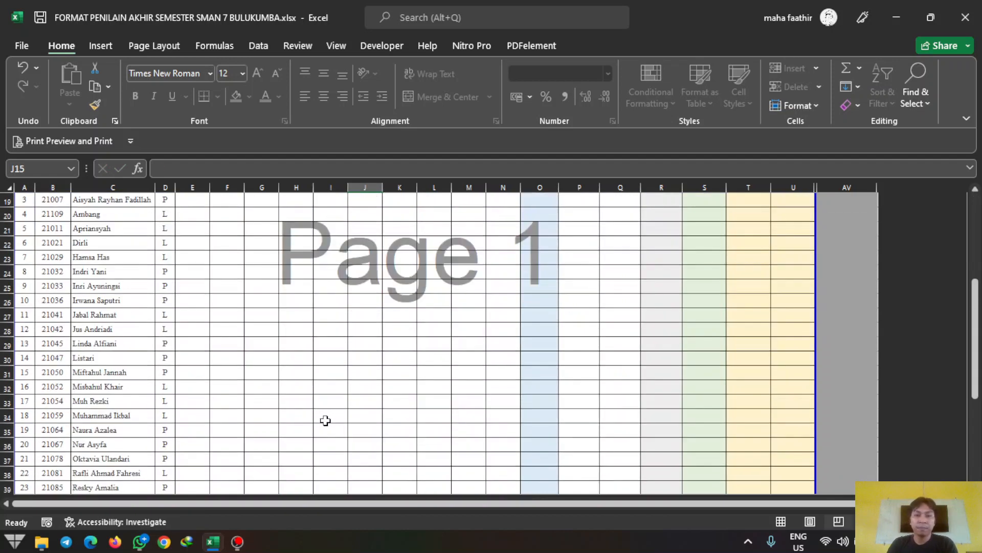
pyautogui.scroll(-4, 326, 420)
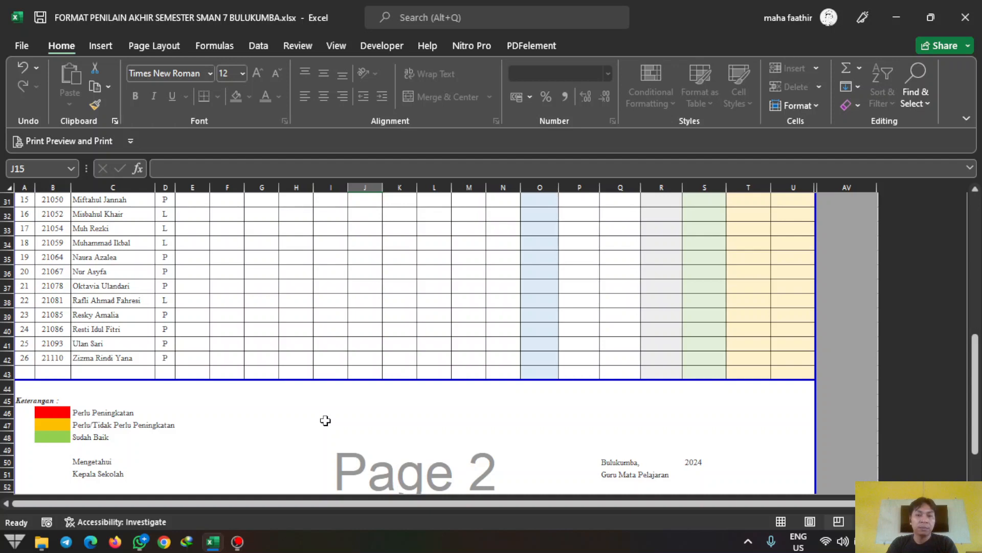
pyautogui.scroll(7, 326, 420)
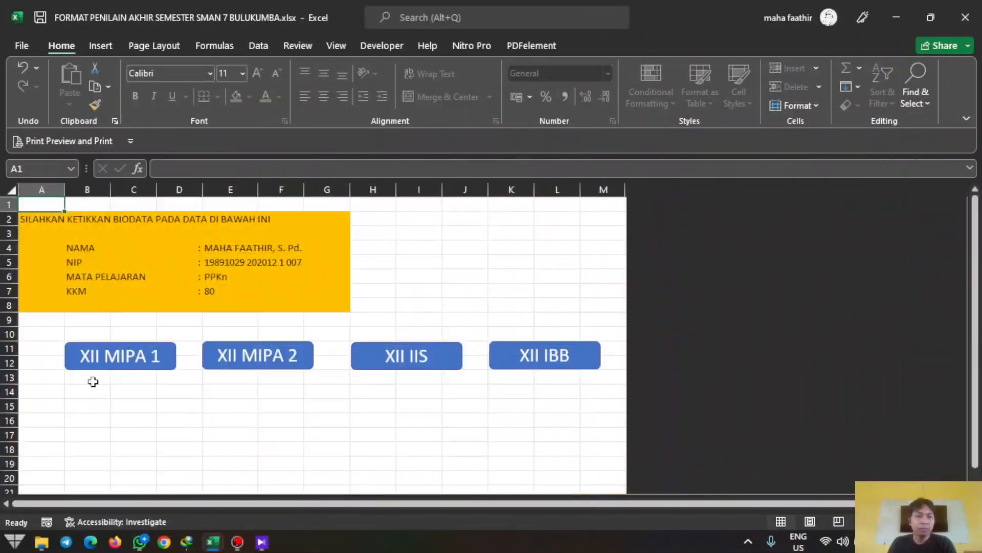
pyautogui.click(94, 360)
pyautogui.scroll(-4, 447, 347)
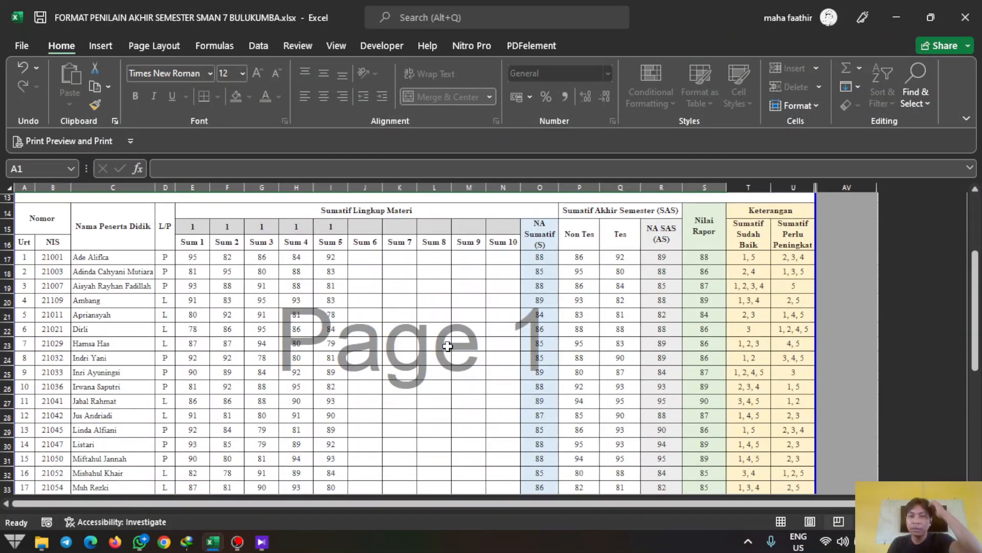
pyautogui.scroll(-9, 447, 347)
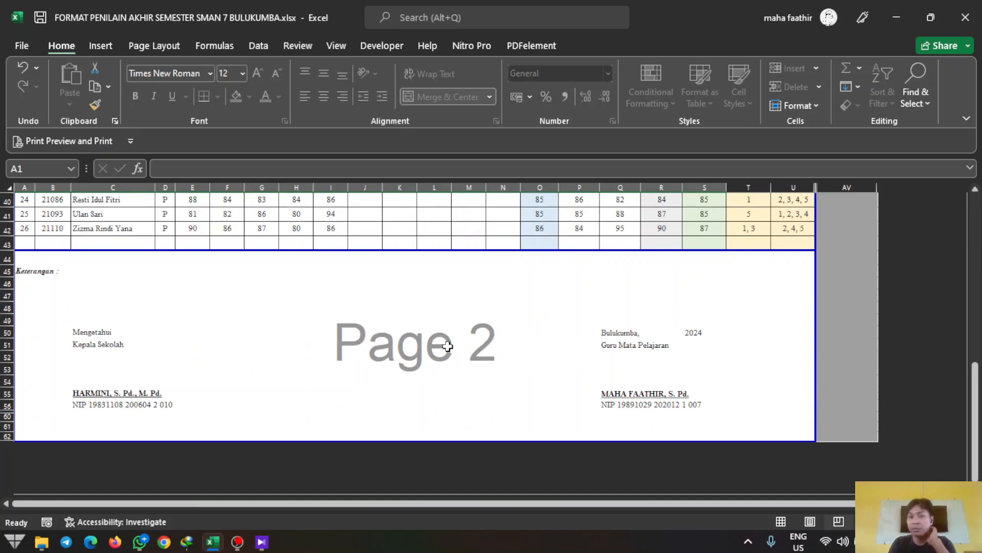
pyautogui.scroll(3, 448, 346)
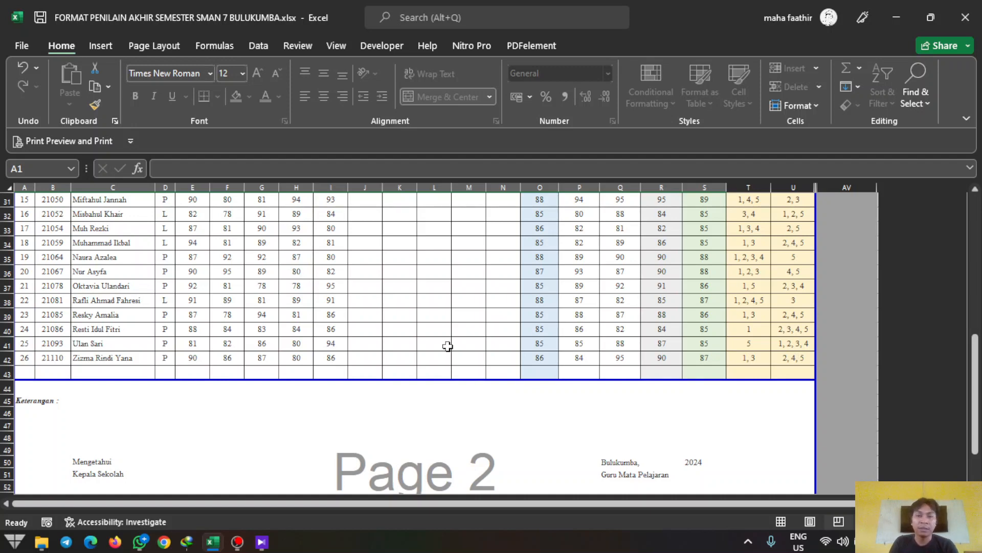
pyautogui.scroll(5, 447, 347)
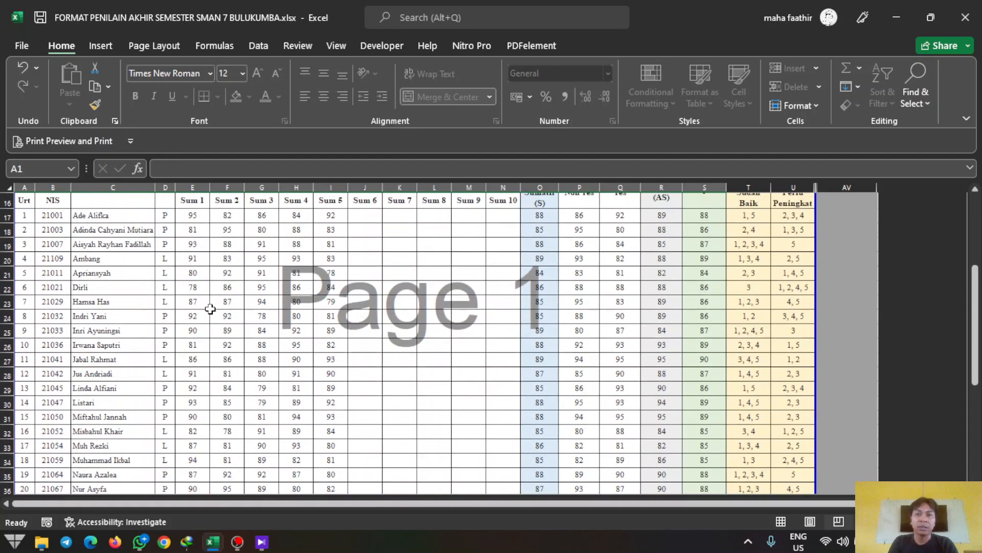
pyautogui.scroll(4, 198, 288)
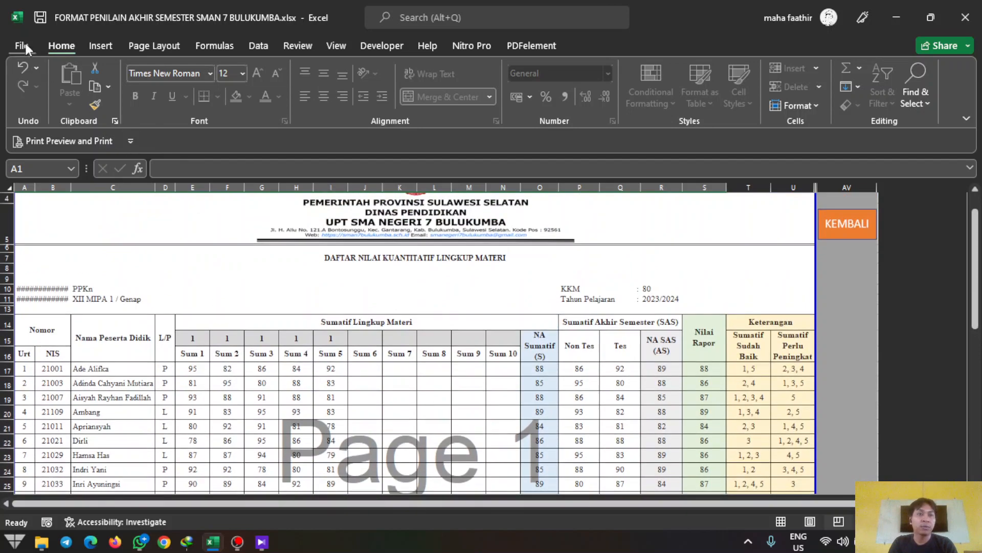
# Step: Publish the grade sheet as a PDF in Documents via Export > Create PDF/XPS, opening it afterwards
pyautogui.click(23, 46)
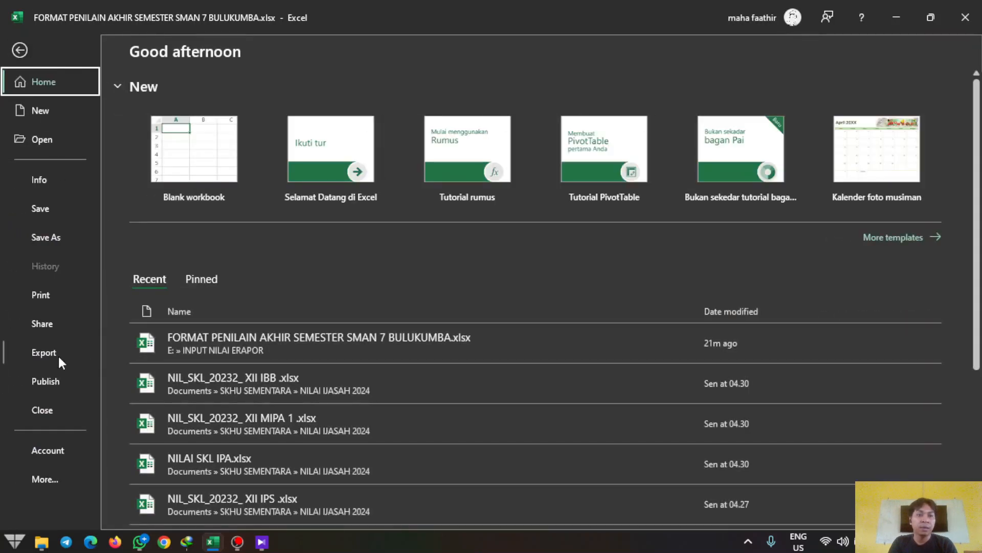
pyautogui.click(56, 351)
pyautogui.click(428, 190)
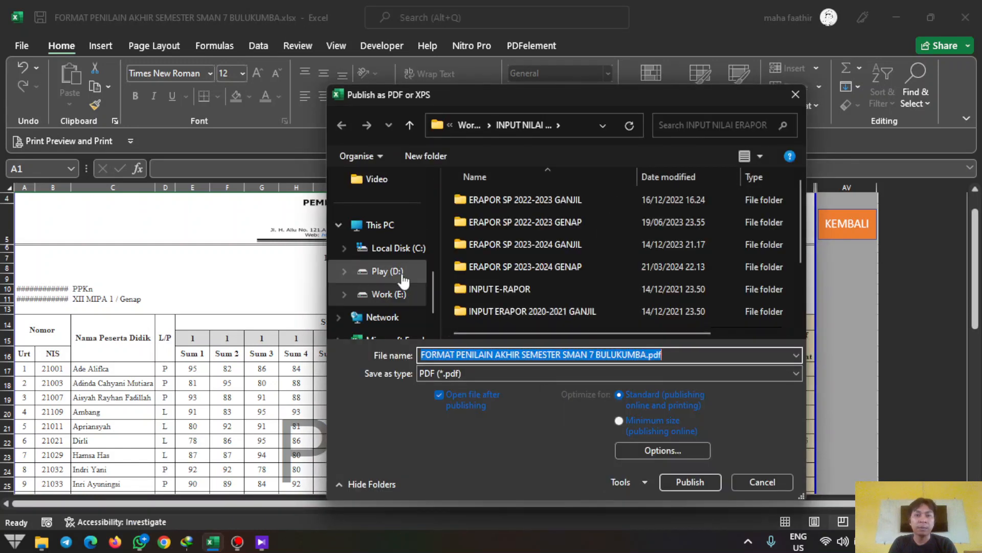
pyautogui.scroll(5, 402, 276)
pyautogui.click(382, 302)
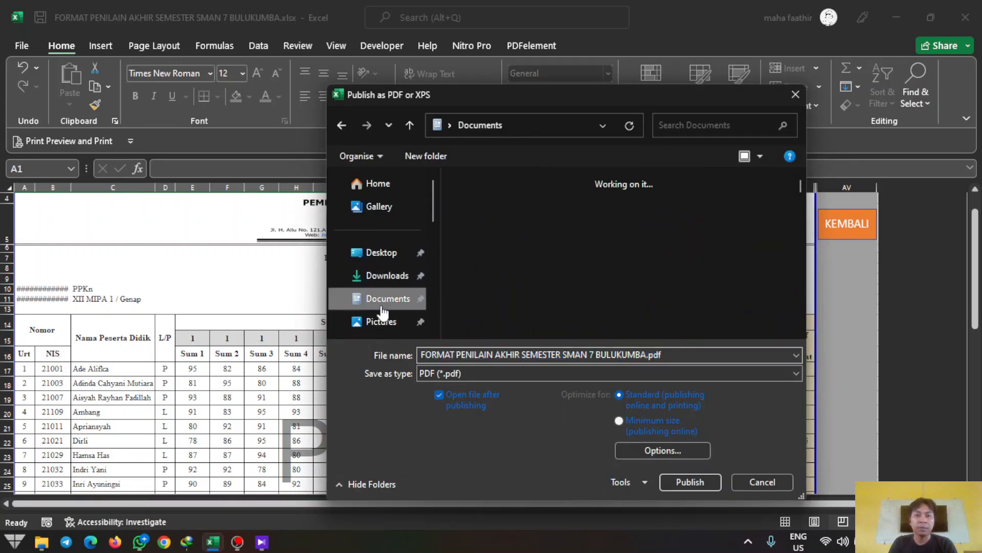
pyautogui.click(681, 483)
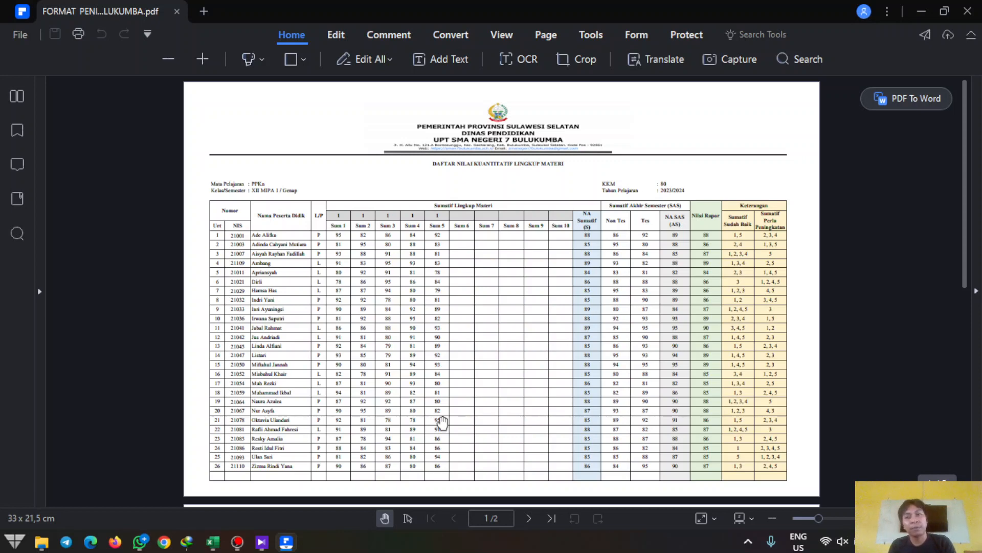
# Step: Zoom in on the exported XII MIPA 1 grade table, then scroll down to page 2 of 2
pyautogui.scroll(2, 443, 422)
pyautogui.scroll(4, 443, 423)
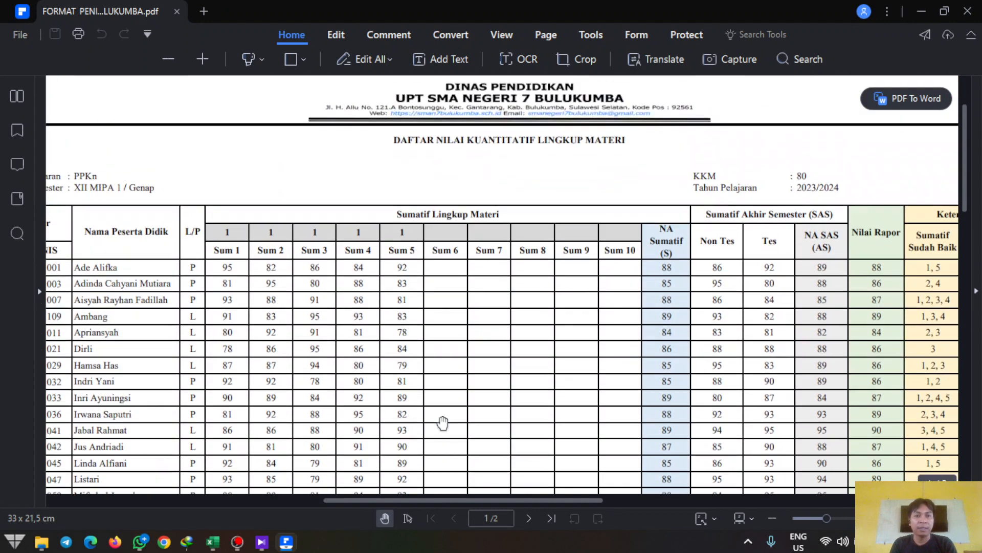
pyautogui.scroll(-10, 443, 422)
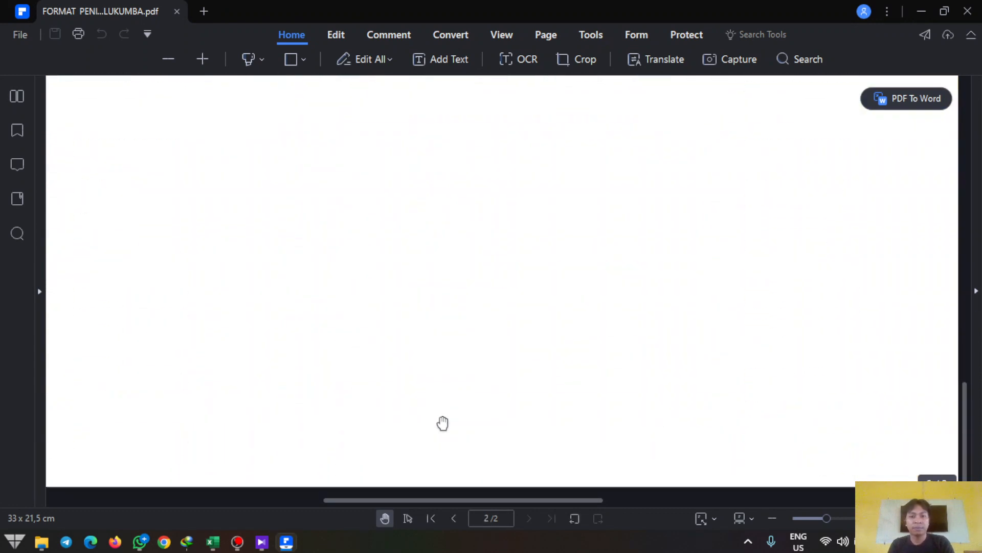